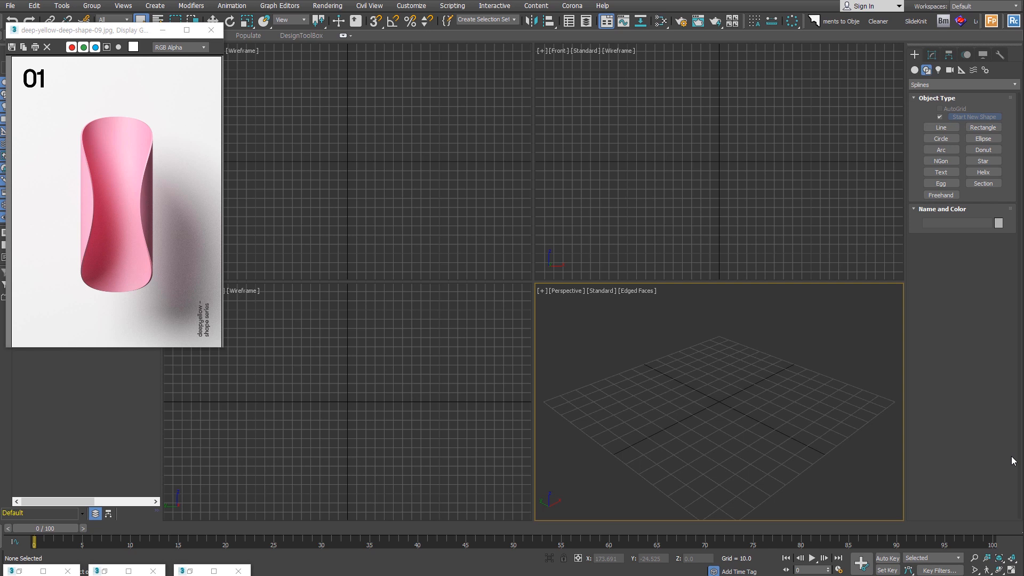
Enlarge the Front viewport and draw a circle spline with a radius of about 60 in it.
drag(531, 282, 336, 366)
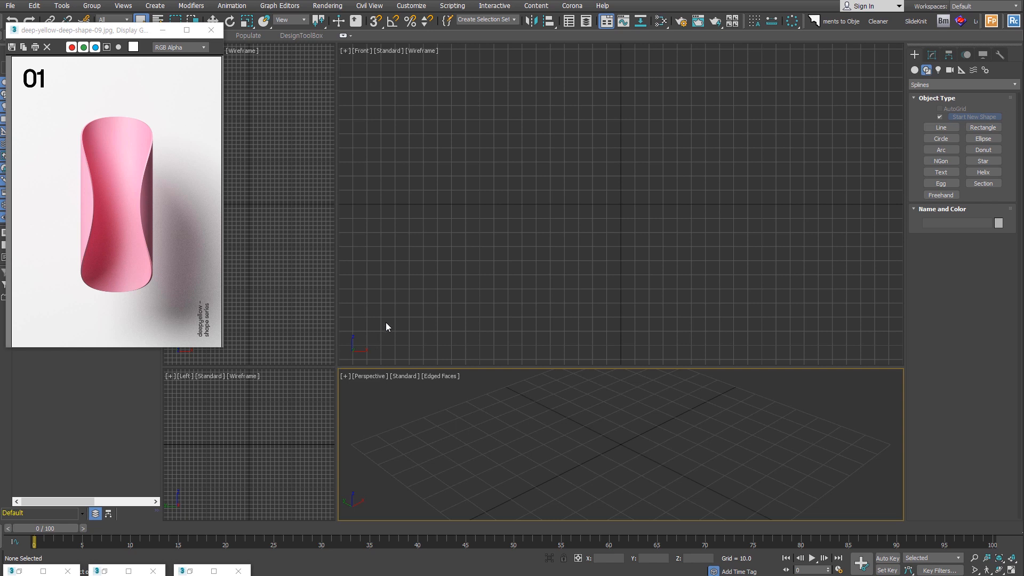
click(953, 140)
drag(443, 205, 469, 287)
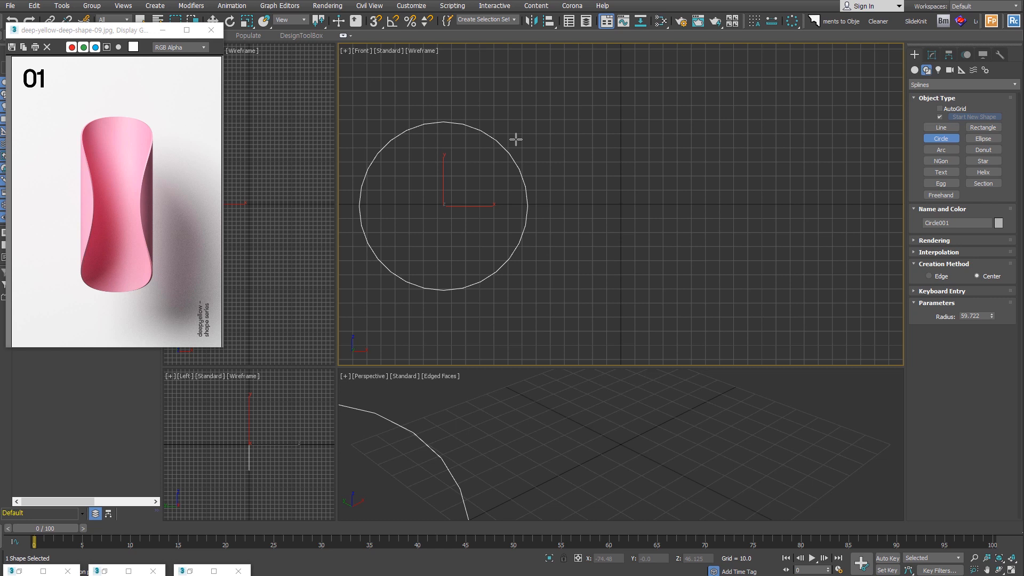
Create a cylinder beside the circle, about 62 in radius and 24 high, with 4 cap segments.
click(915, 71)
click(950, 141)
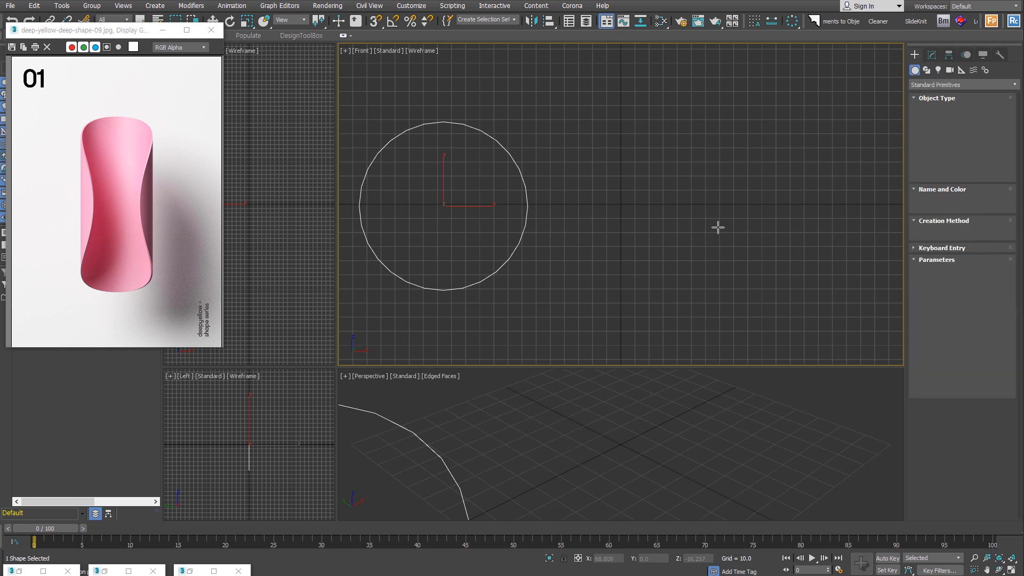
mouse_move(647, 206)
mouse_down()
mouse_move(688, 290)
mouse_move(686, 281)
mouse_up()
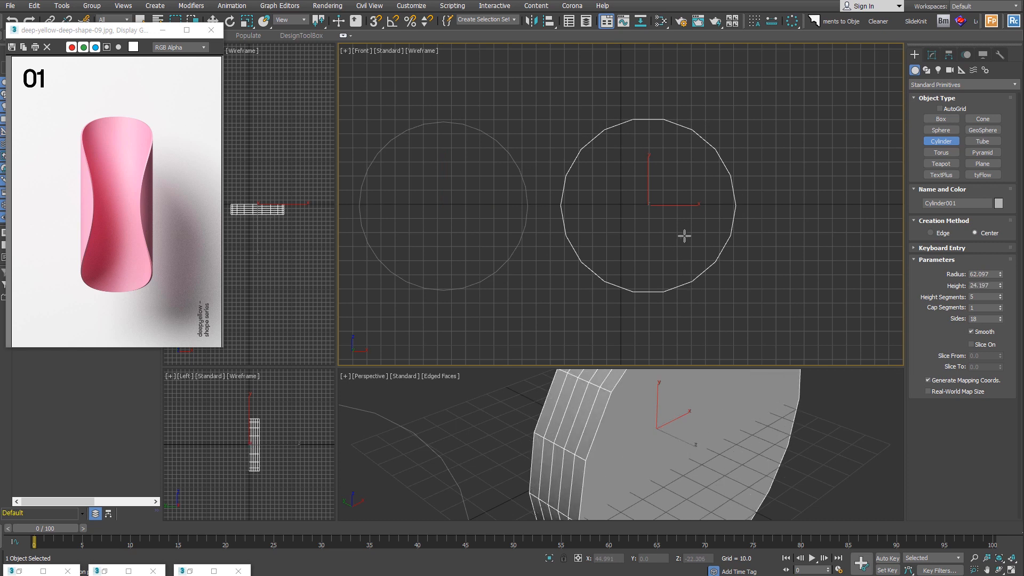
click(1000, 307)
click(1001, 306)
click(1001, 306)
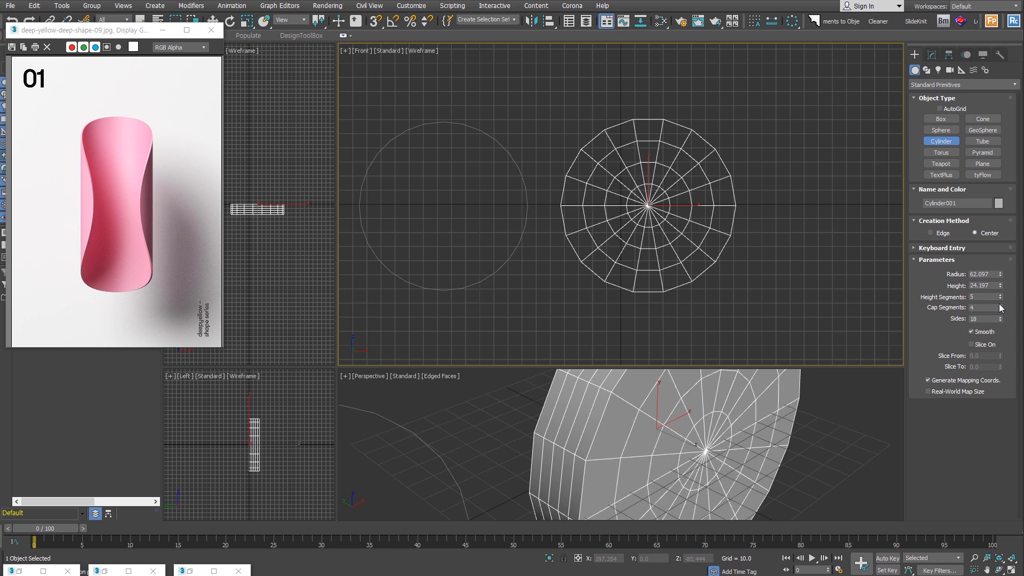
Hide the viewport grid, convert the cylinder to an editable poly and delete all polygons except the front cap.
key(ctrl+e)
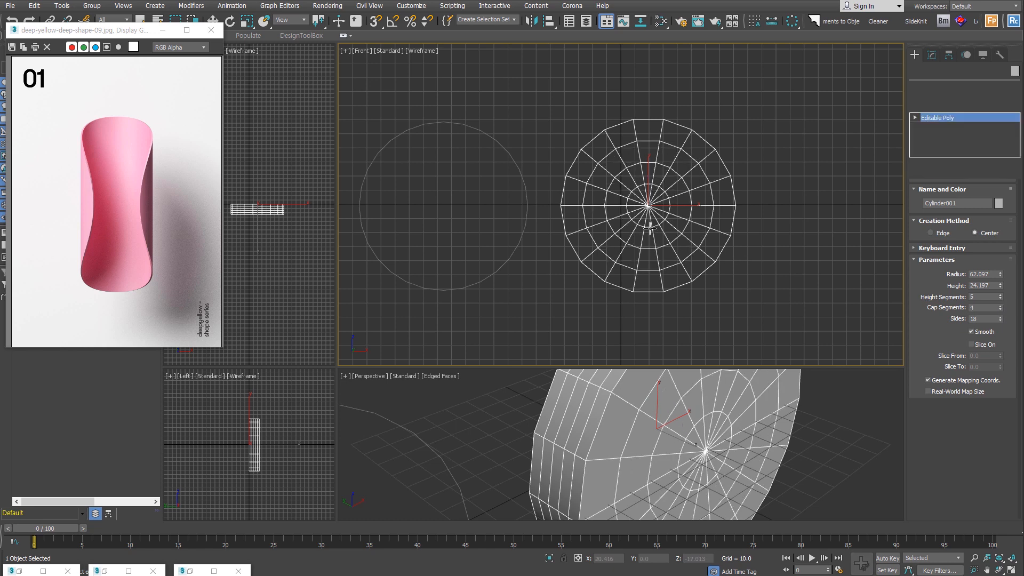
key(g)
click(973, 204)
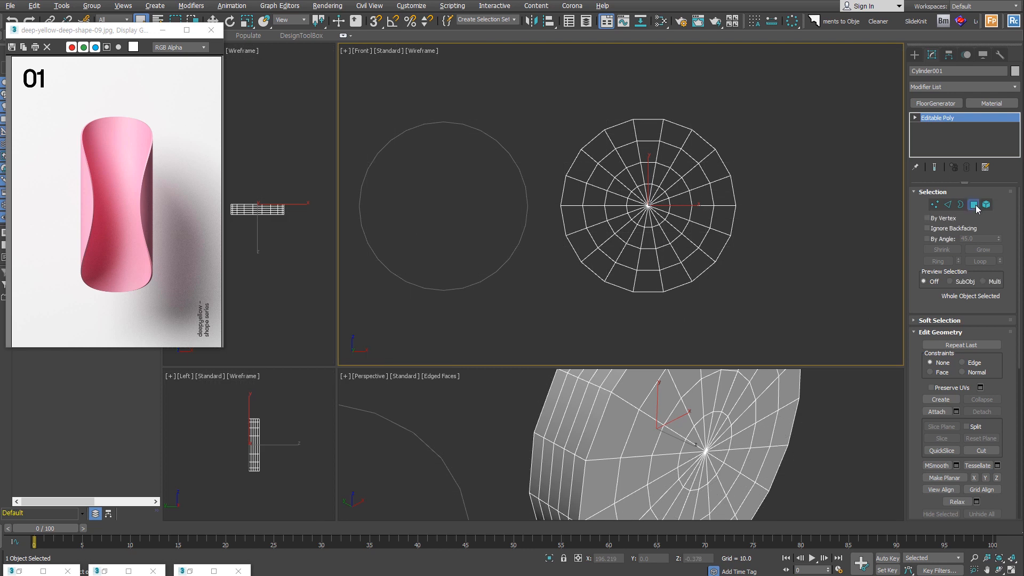
click(952, 239)
click(950, 228)
click(685, 235)
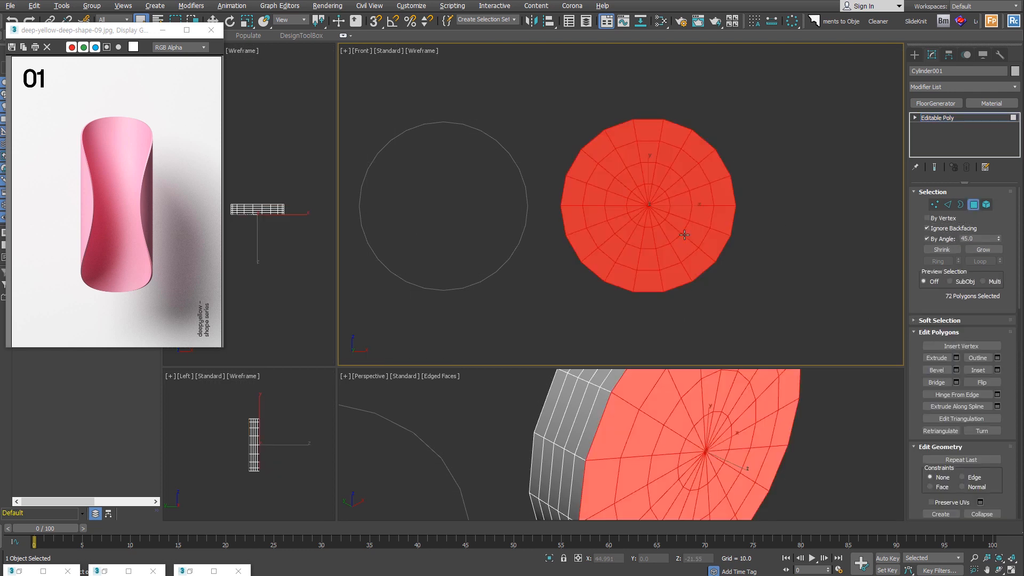
key(ctrl+i)
key(Delete)
key(4)
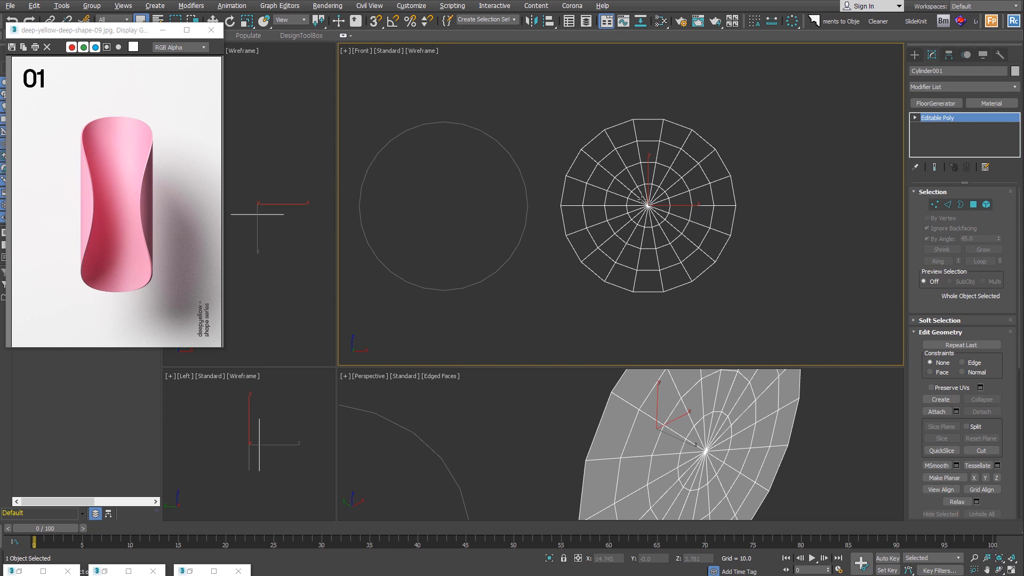
right_click(625, 208)
click(786, 235)
Create a 120 by 120 plane beside the cylinder cap in the Front view, with 40 length and 40 width segments.
scroll(791, 226, down, 3)
middle_drag(792, 227, 695, 199)
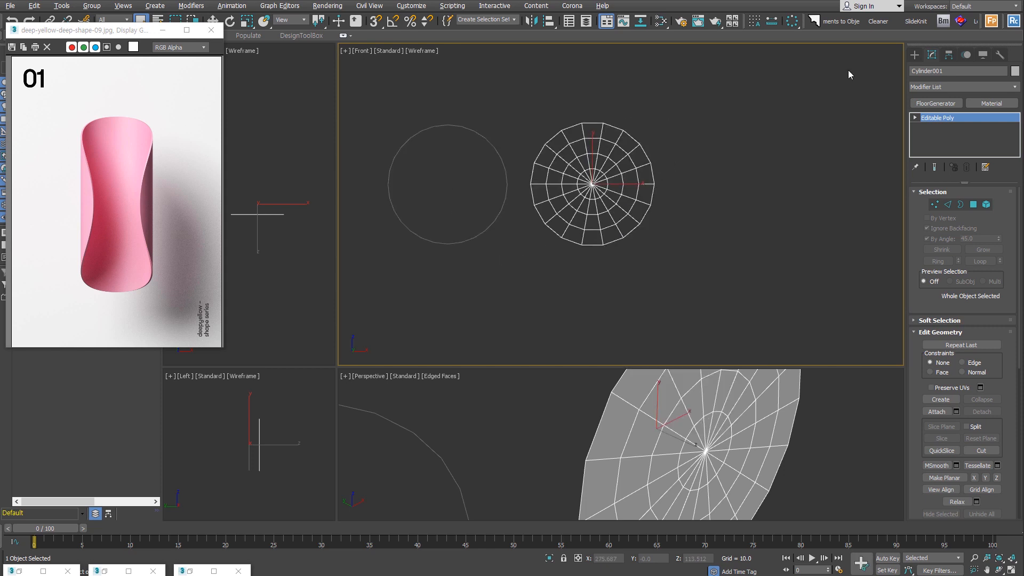
click(914, 55)
click(983, 164)
drag(691, 126, 818, 246)
double_click(975, 284)
text(120)
key(Tab)
text(40)
key(Tab)
text(40)
key(Return)
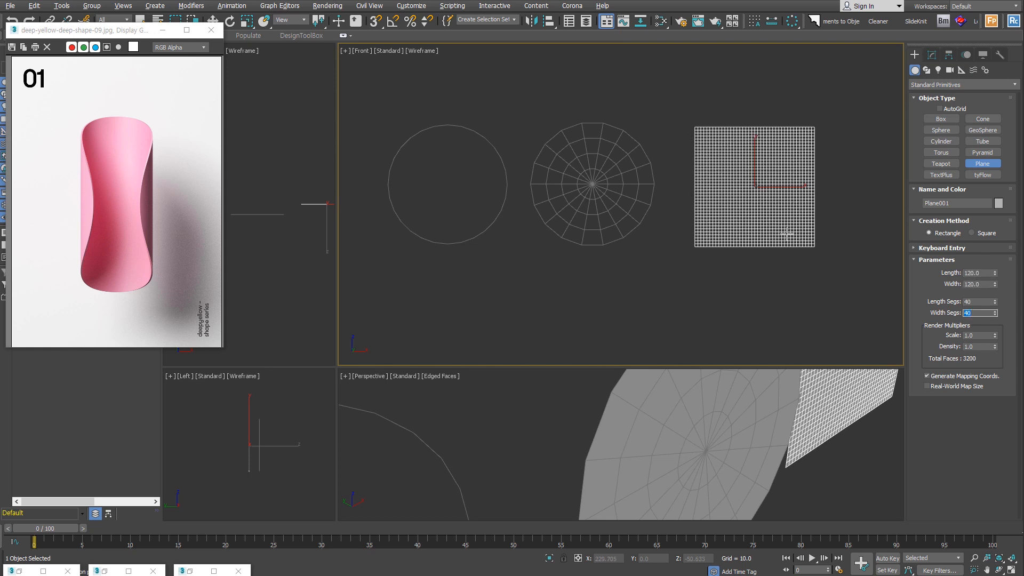
Draw a circle spline with a radius of about 56 from the centre of the plane.
scroll(744, 218, up, 2)
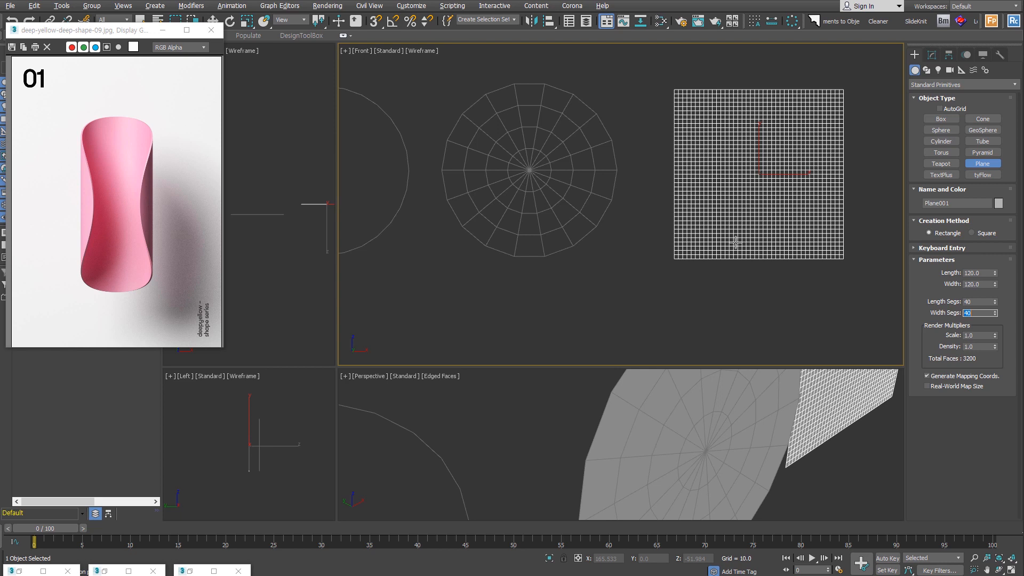
click(927, 70)
click(941, 140)
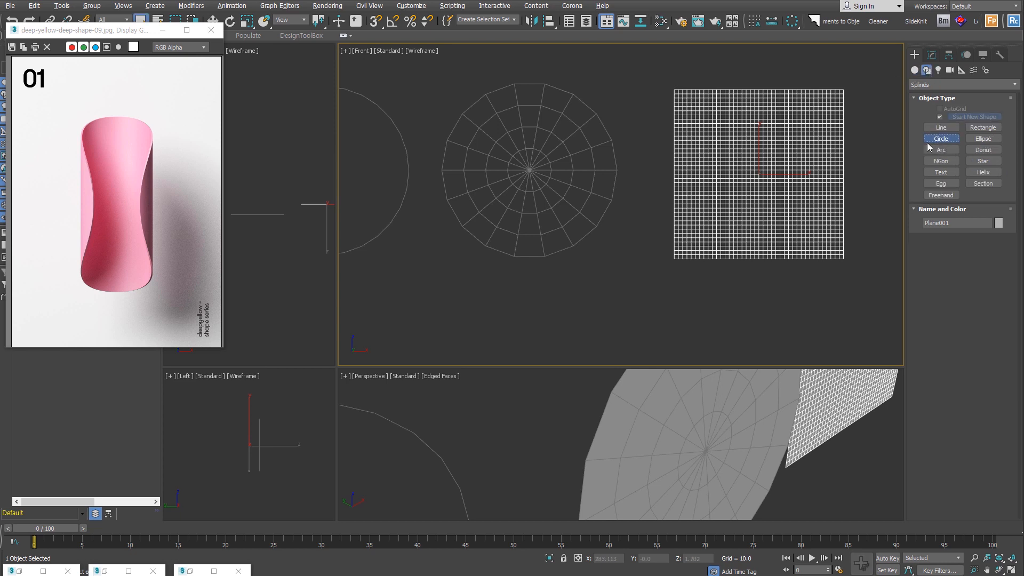
drag(759, 173, 805, 235)
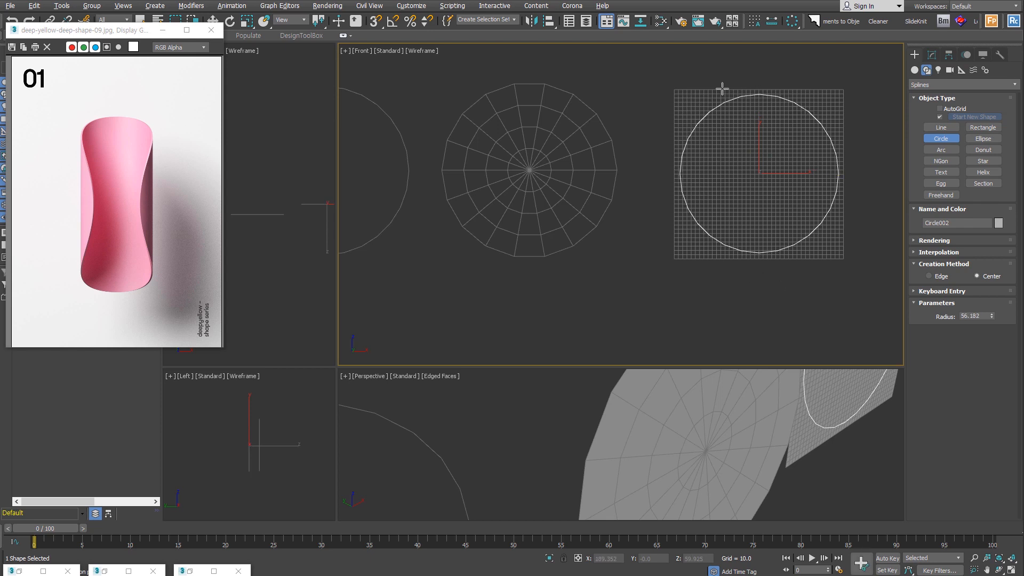
Convert the circle on the plane to an editable spline and enter its vertex editing level.
scroll(841, 212, up, 5)
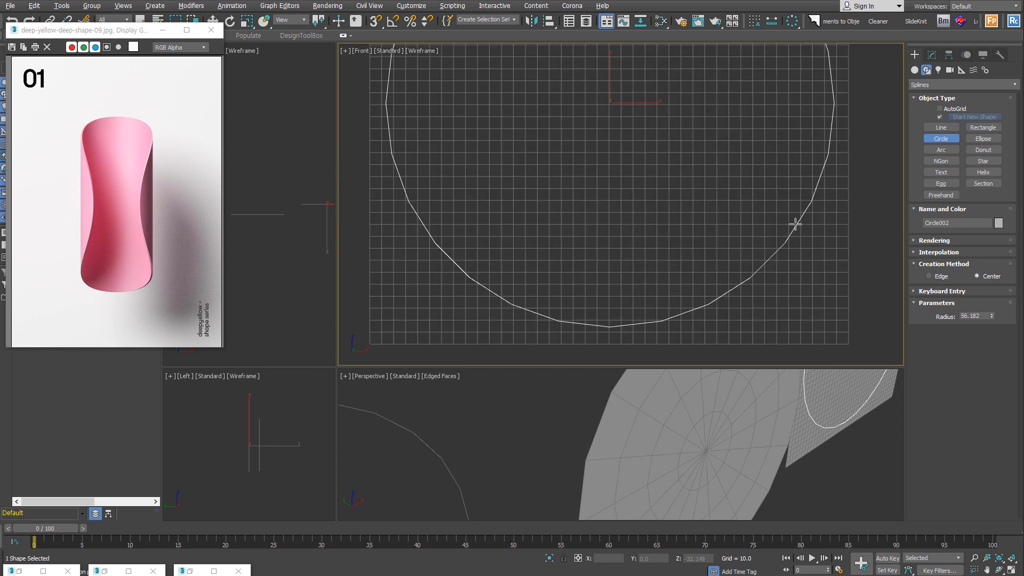
click(949, 256)
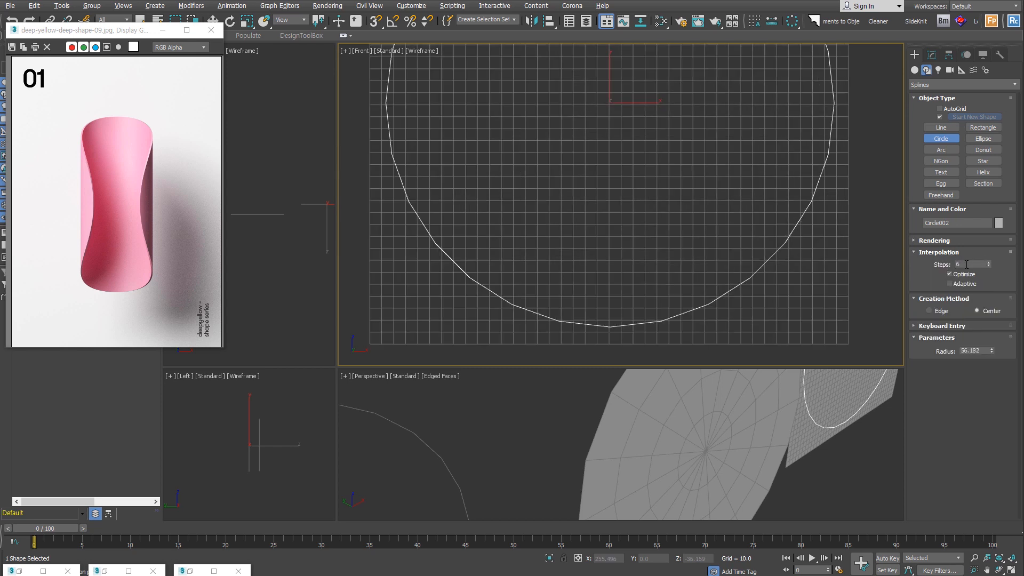
key(alt+e)
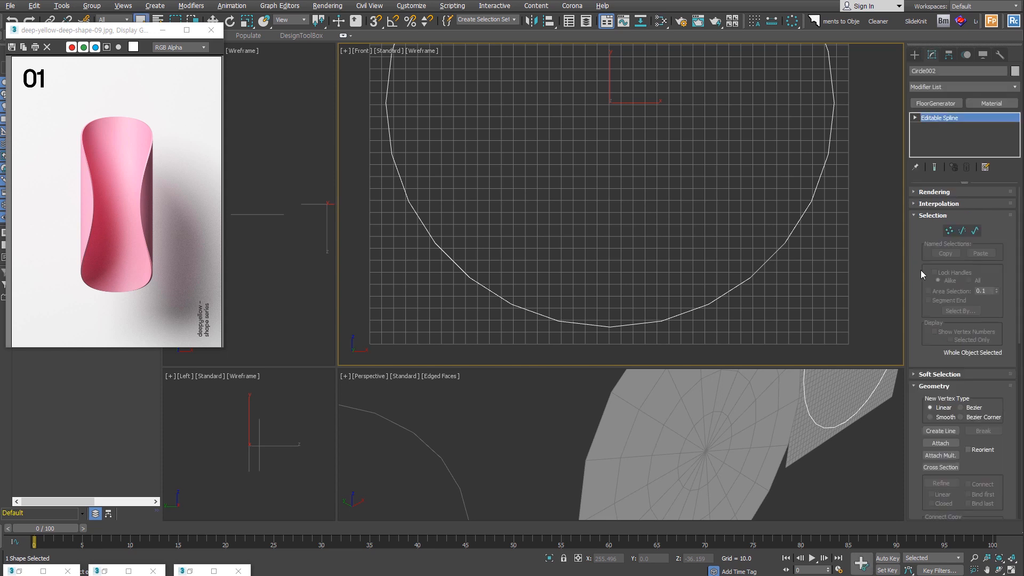
click(949, 233)
scroll(779, 308, down, 3)
middle_drag(779, 307, 774, 316)
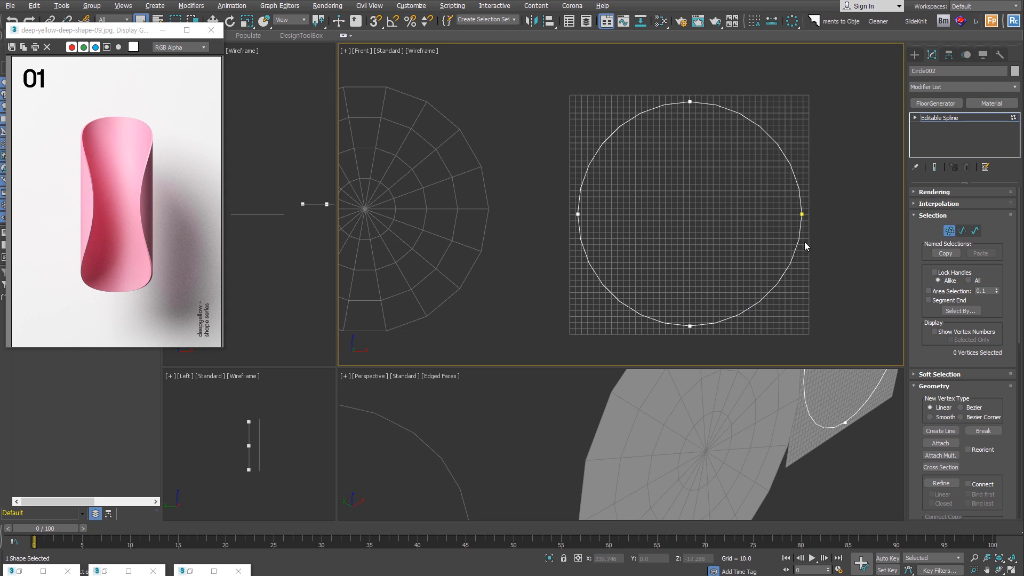
Set the circle's interpolation steps to 20 and leave vertex editing.
click(940, 204)
right_click(988, 215)
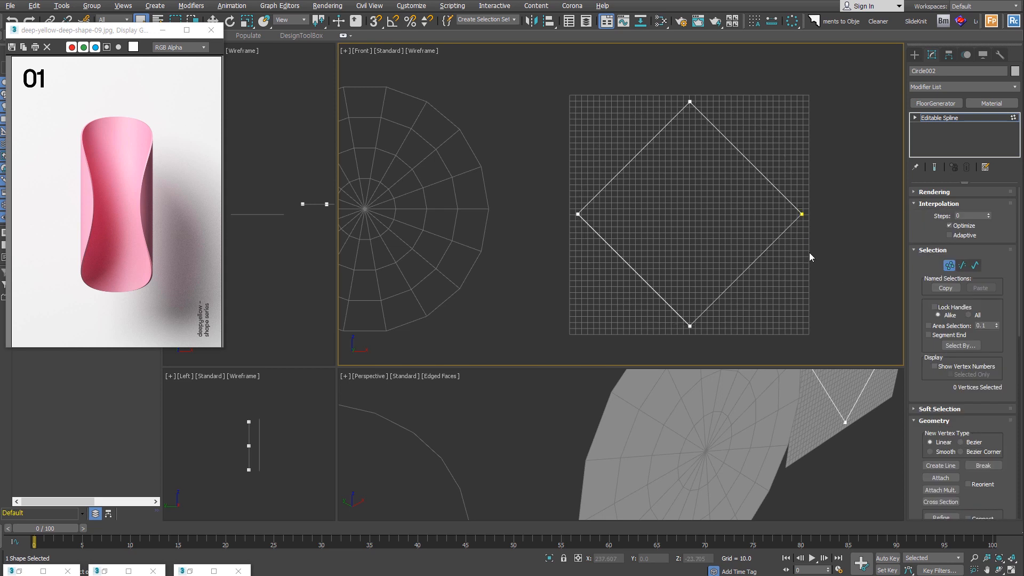
click(989, 213)
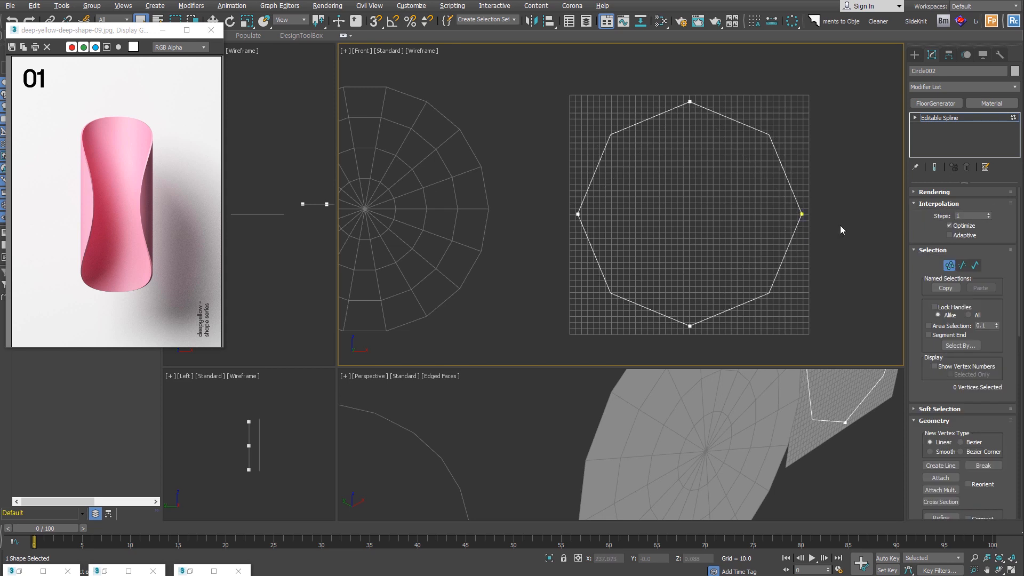
click(971, 216)
text(20)
key(Return)
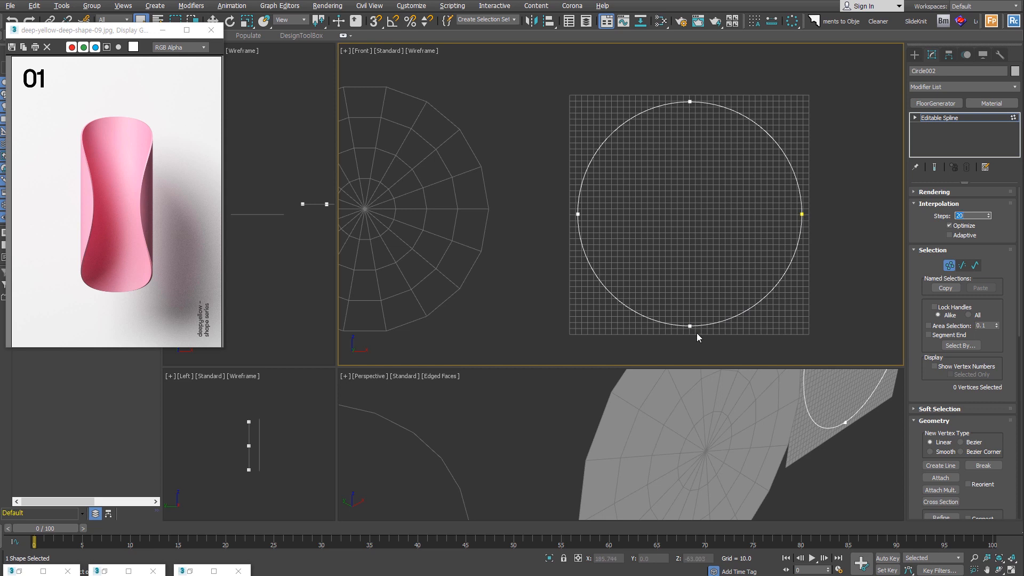
right_click(748, 273)
click(950, 265)
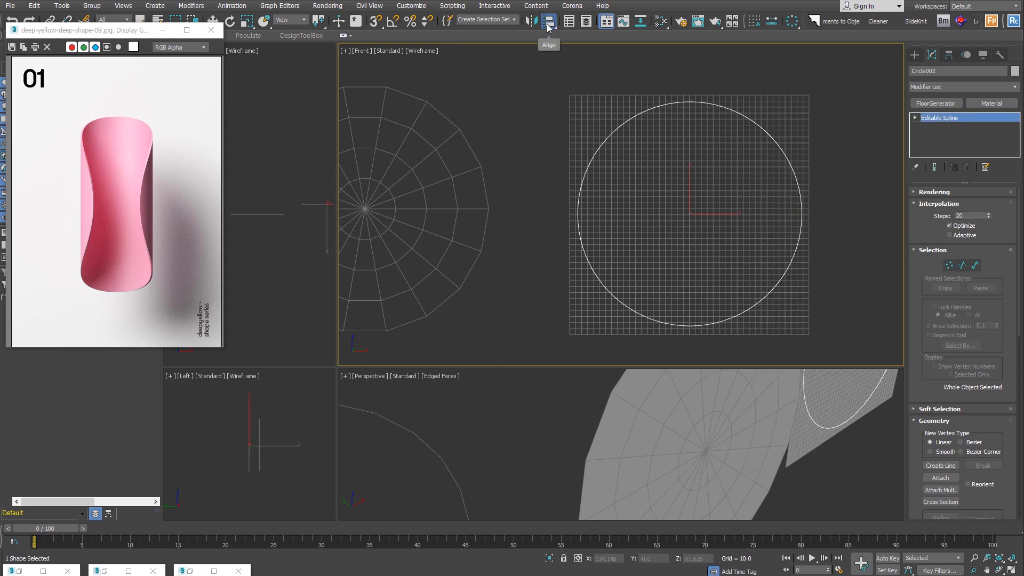
Align the circle to the plane in X and Y position, centre to centre.
click(548, 26)
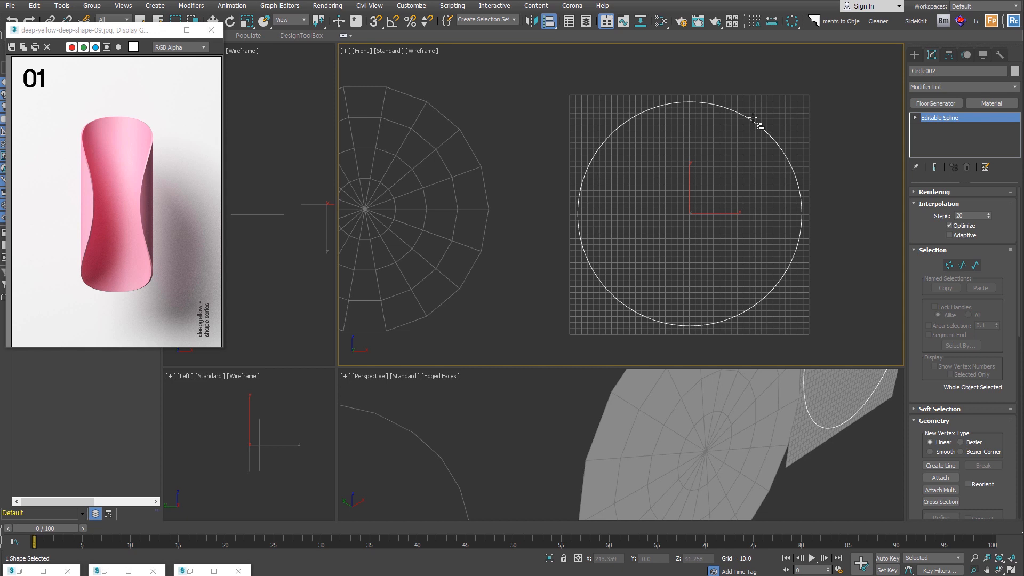
click(728, 189)
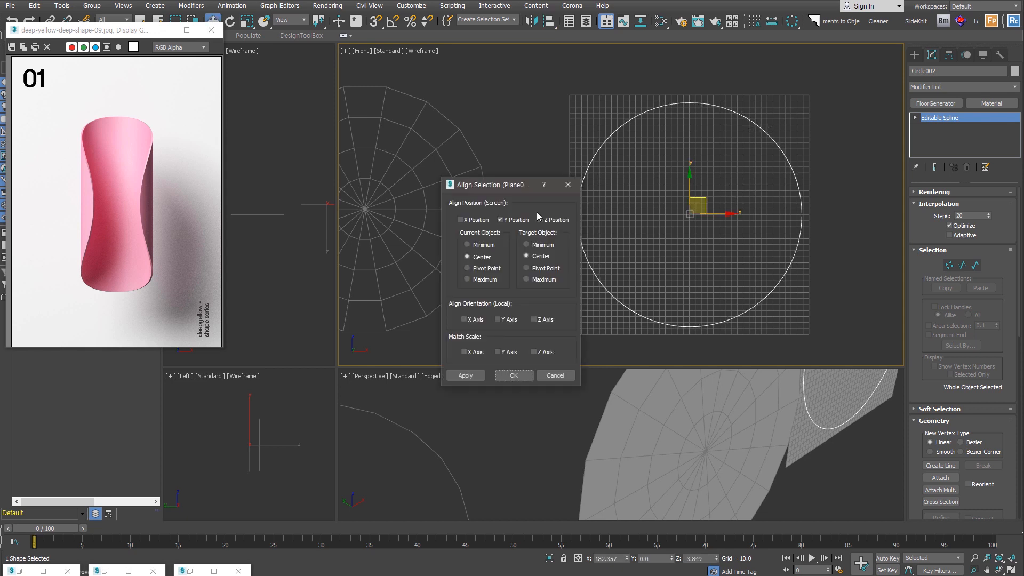
click(460, 219)
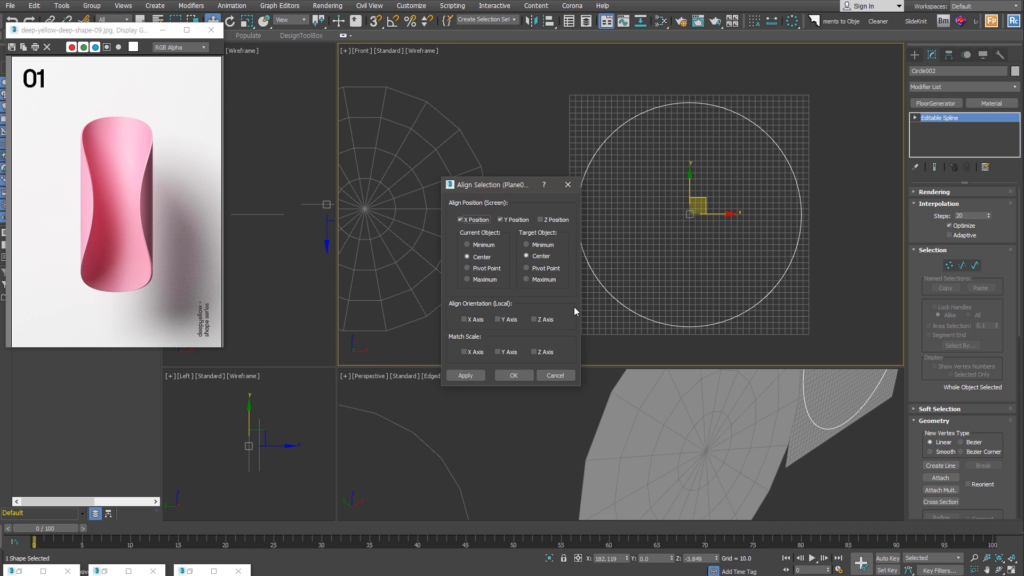
click(513, 375)
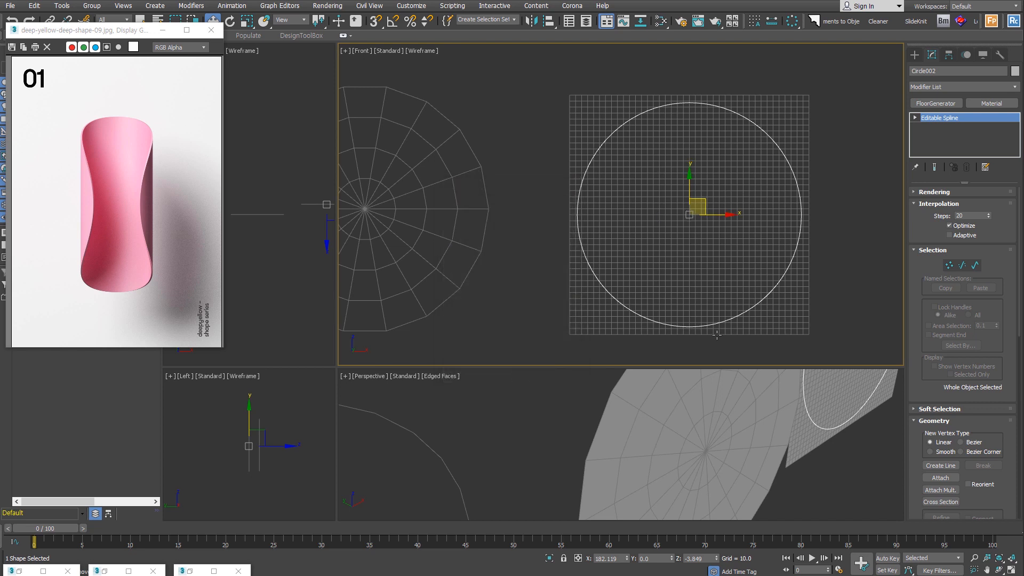
Imprint the circle onto the plane as a ShapeMerge compound object.
click(795, 302)
click(914, 56)
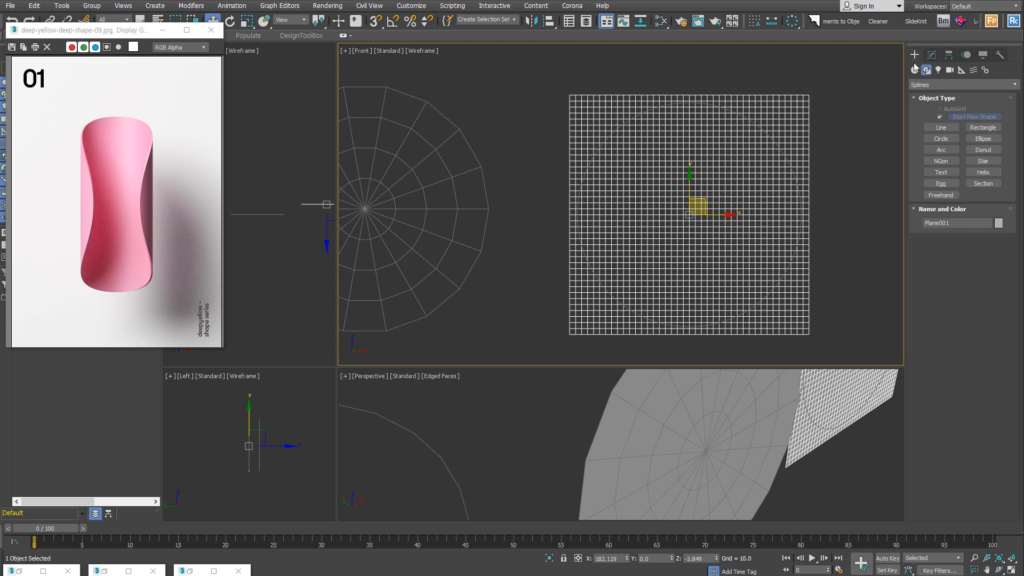
click(915, 70)
click(934, 85)
click(943, 115)
click(951, 154)
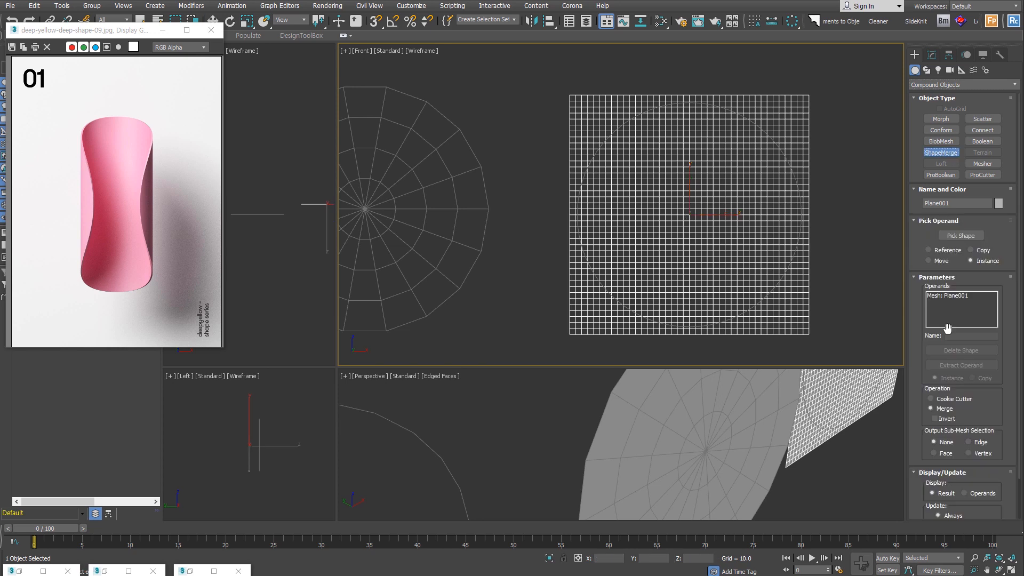
click(963, 237)
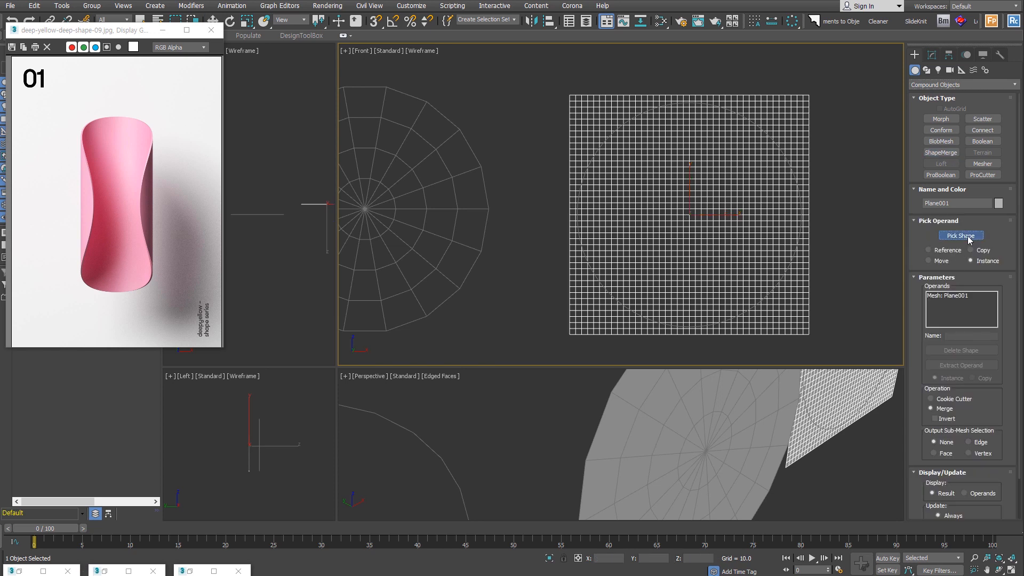
click(777, 286)
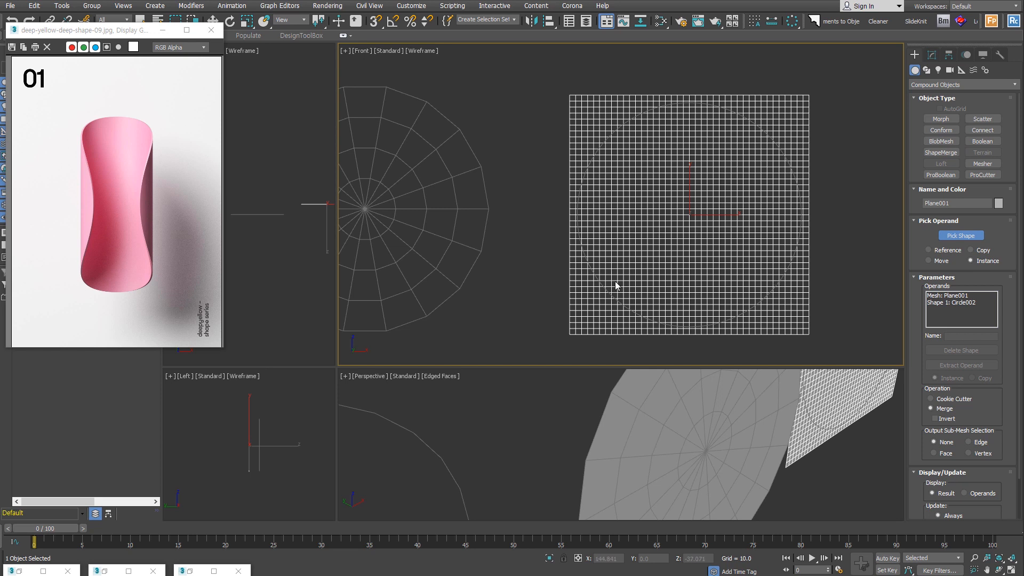
Convert the merged plane to an editable poly and delete all polygons outside the circle.
key(ctrl+e)
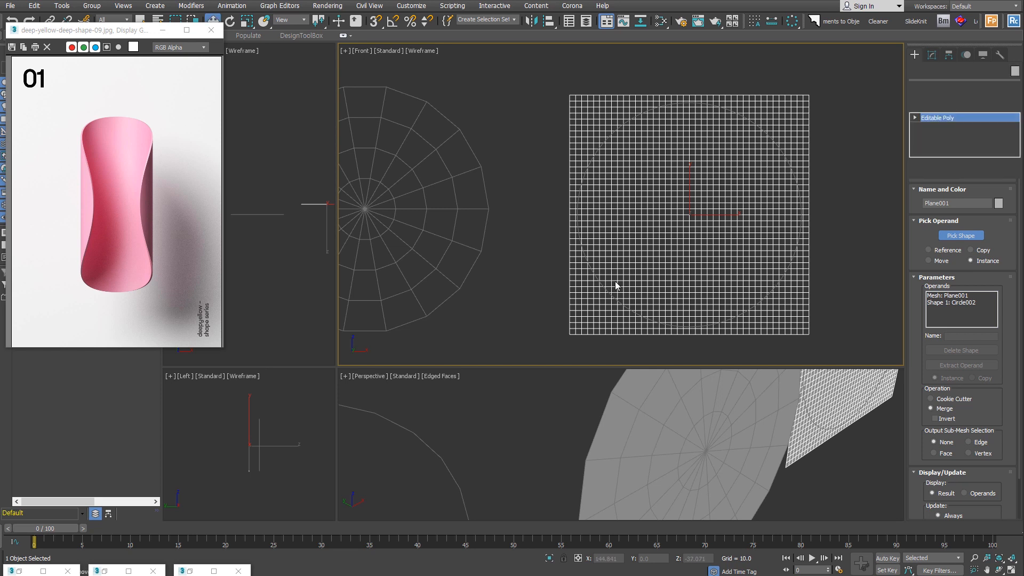
click(972, 206)
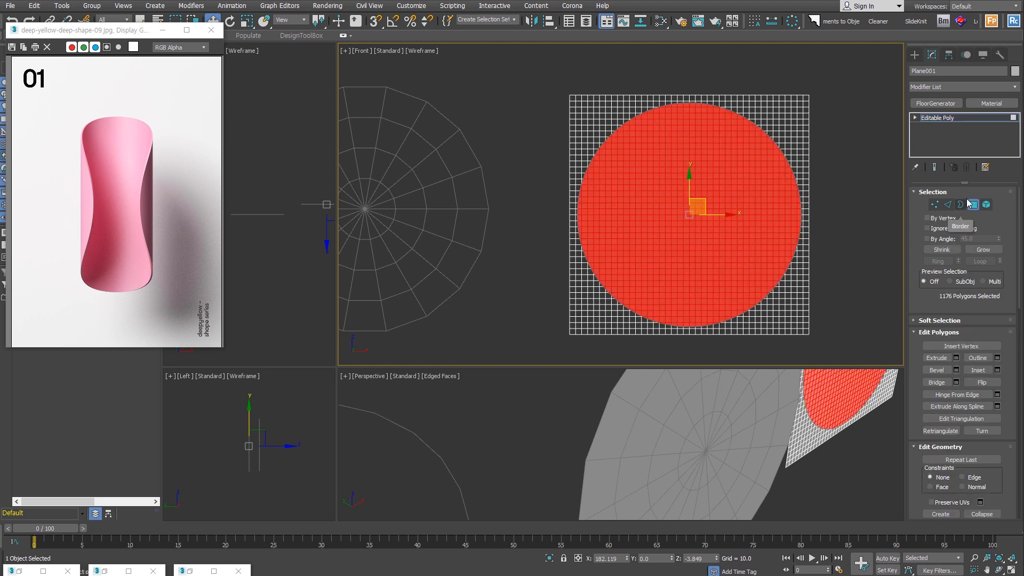
key(ctrl+i)
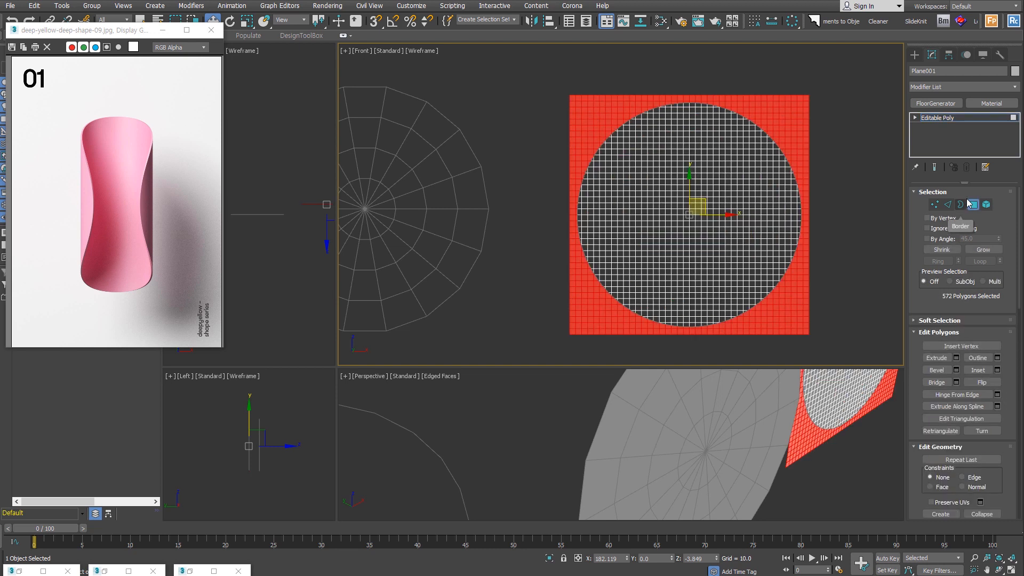
key(Delete)
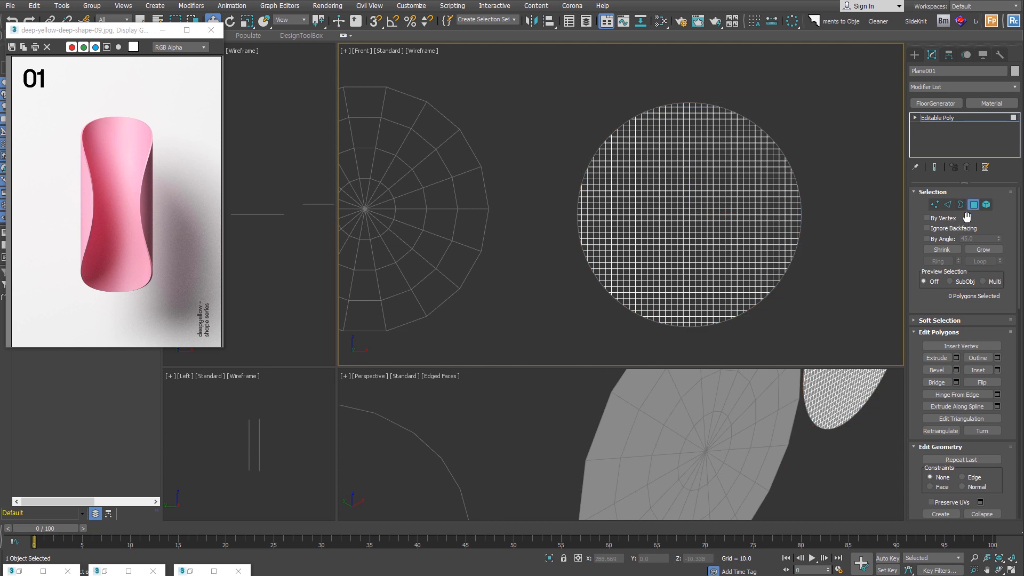
click(973, 204)
scroll(803, 321, down, 2)
middle_drag(818, 315, 857, 297)
scroll(845, 298, up, 1)
scroll(592, 290, down, 1)
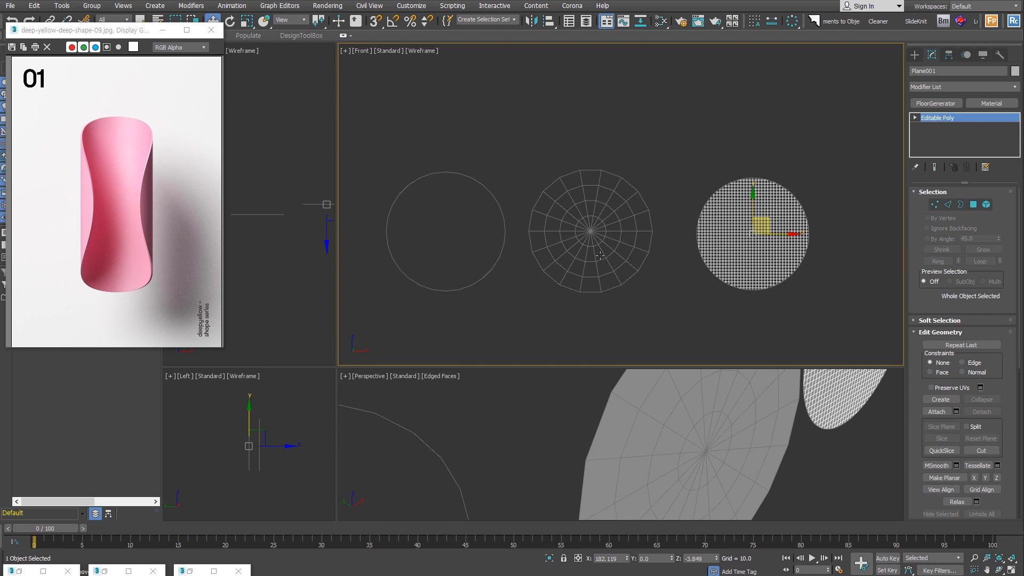
Switch the Front view to shaded display and convert the plain circle spline to an editable poly.
click(693, 294)
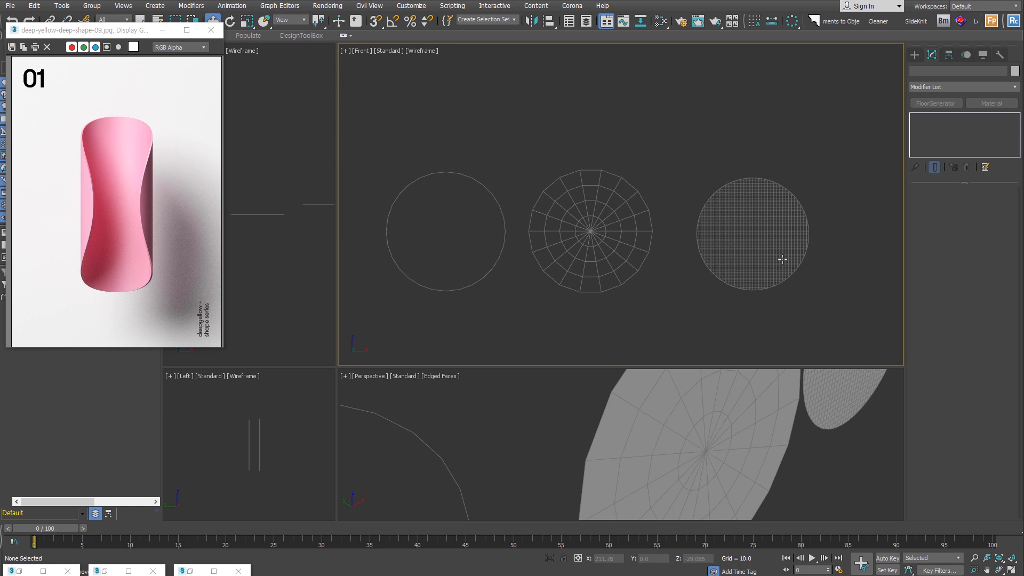
drag(489, 302, 456, 269)
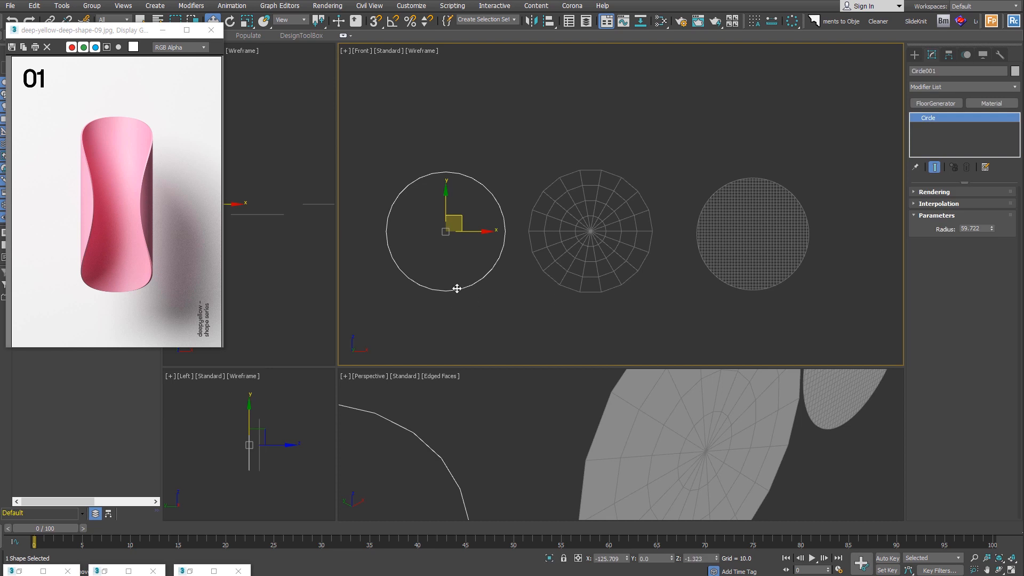
key(F3)
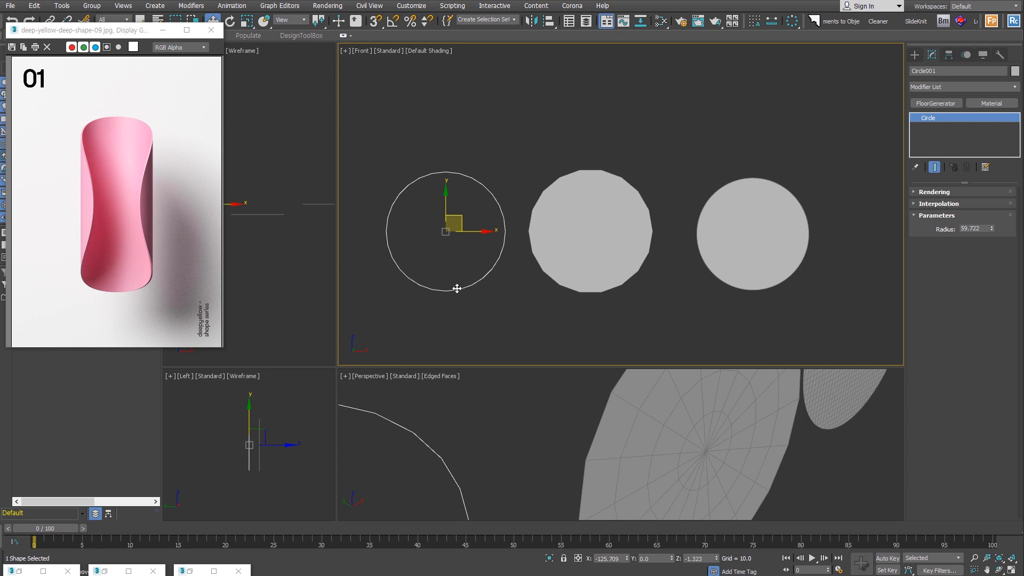
key(ctrl+e)
key(ctrl+shift+e)
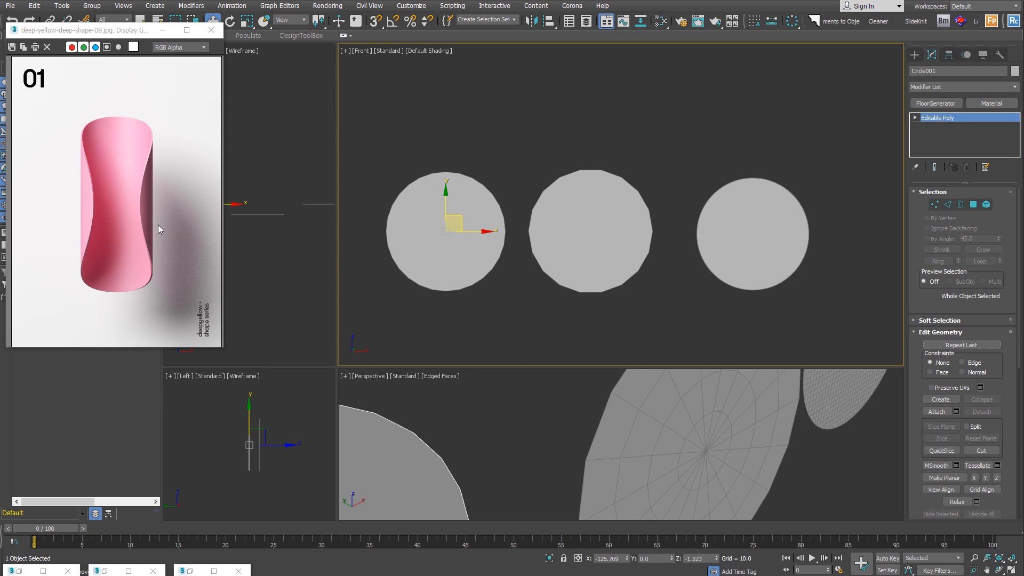
Add a Bend modifier to the converted circle with an angle of 90 and X as the bend axis.
click(984, 87)
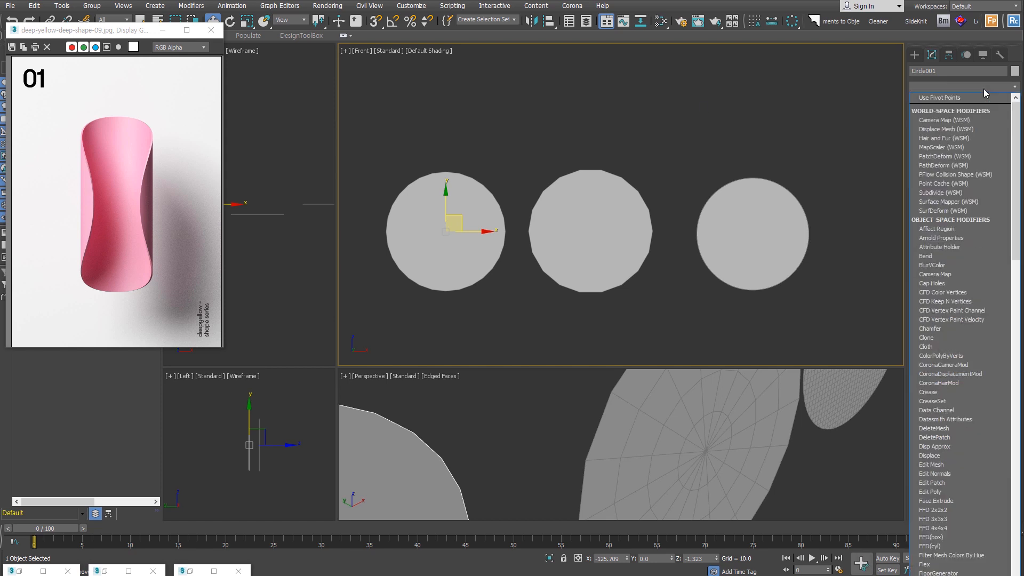
click(962, 253)
drag(972, 213, 947, 221)
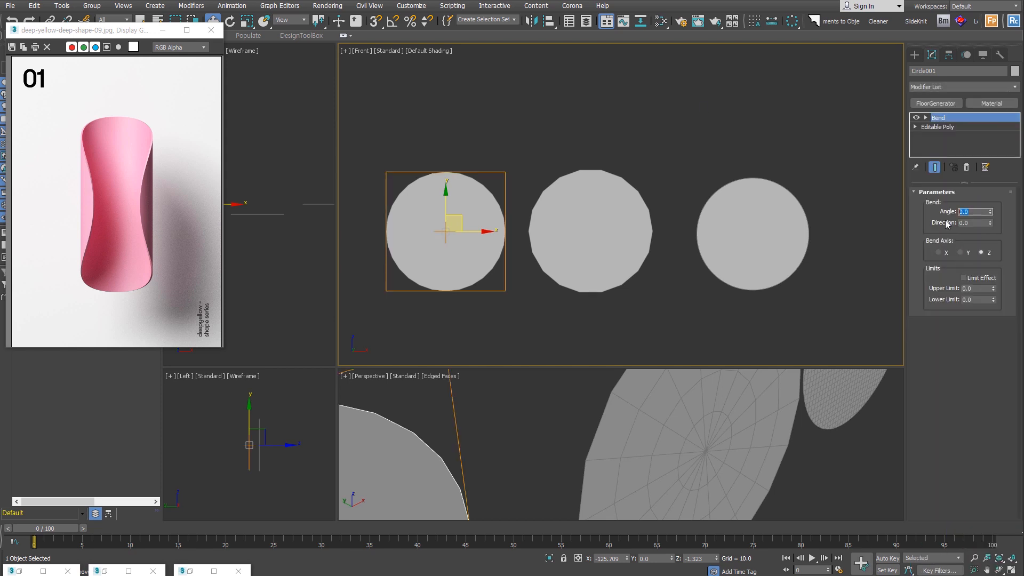
text(90)
click(948, 254)
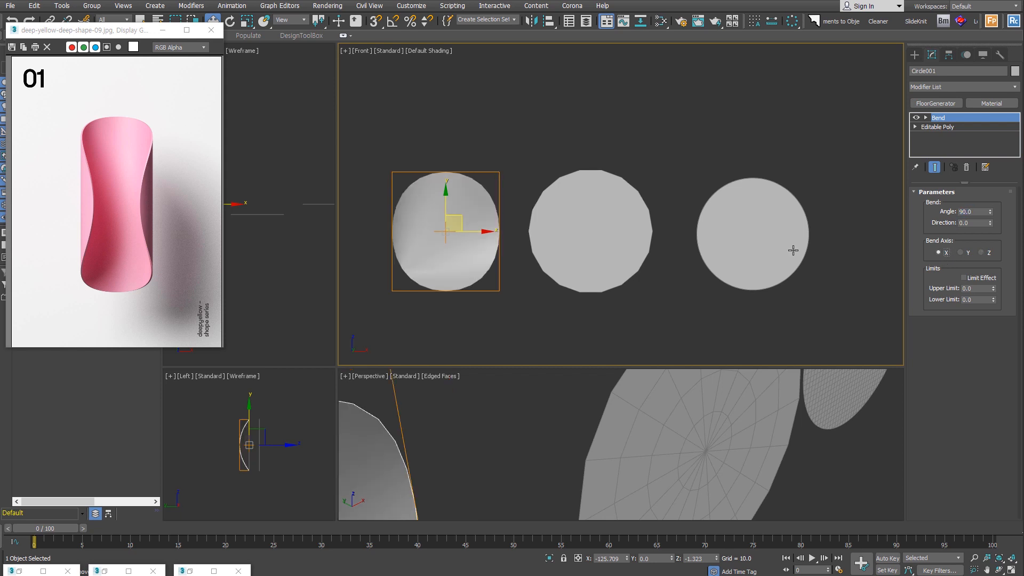
scroll(642, 440, down, 5)
middle_drag(642, 440, 639, 414)
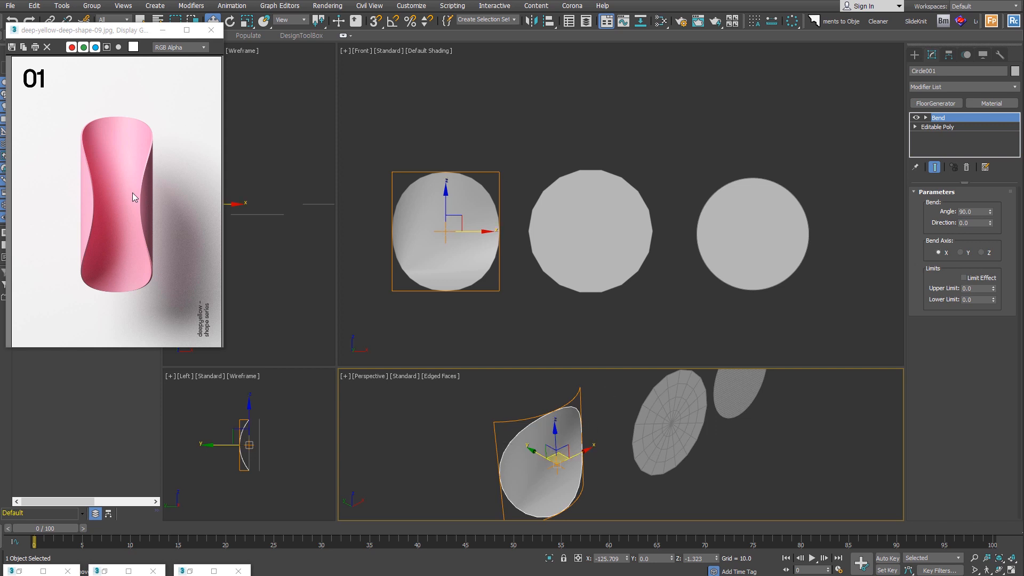
Try a bend angle of -90 on the circle, set it to -270, and enlarge the Perspective view.
drag(973, 212, 923, 212)
text(-90)
key(Return)
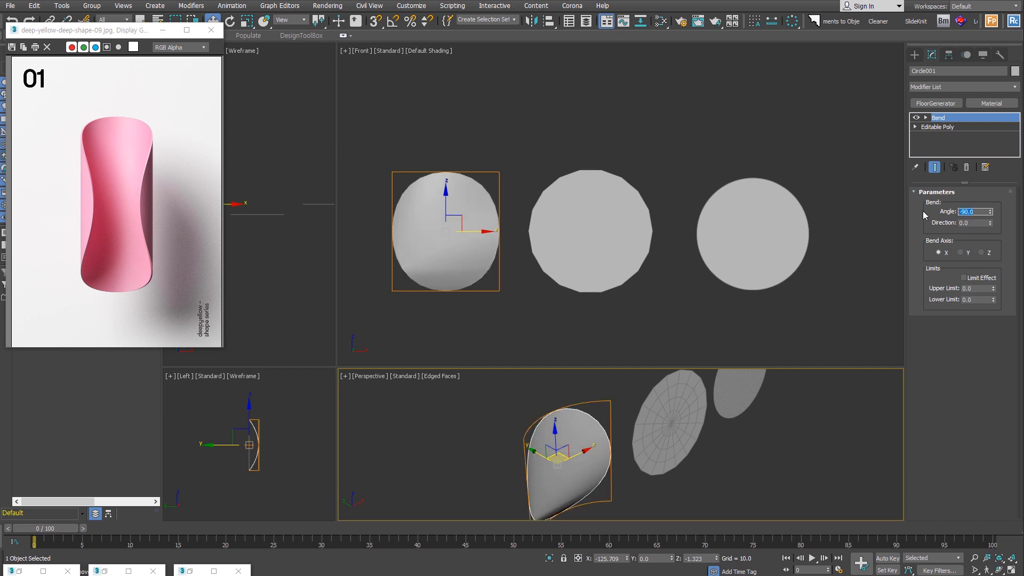
drag(990, 211, 975, 226)
text(-270)
key(Return)
scroll(668, 449, down, 3)
middle_drag(668, 449, 627, 438)
middle_drag(504, 313, 496, 271)
drag(325, 372, 323, 291)
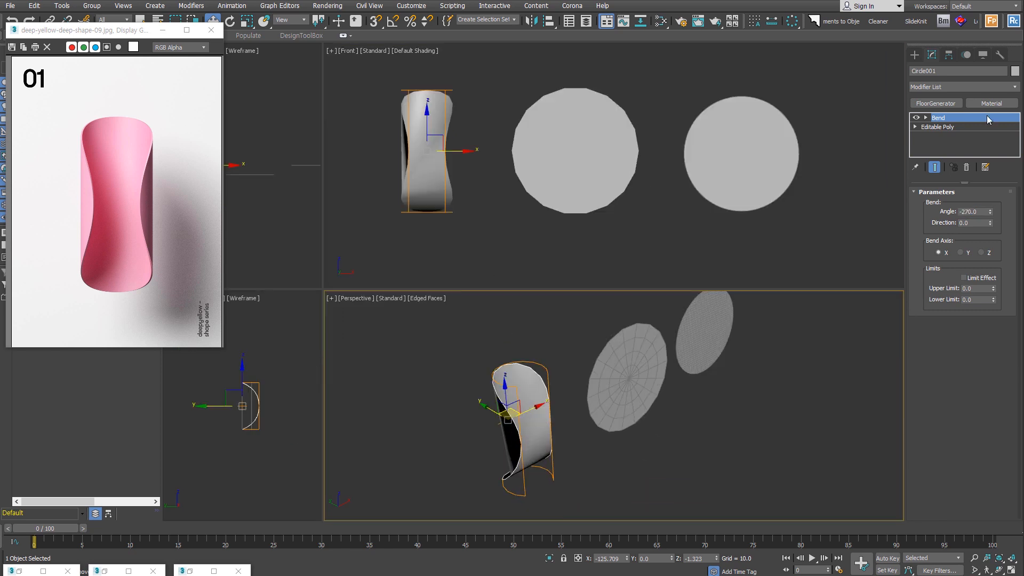
Copy the circle's Bend modifier onto the radial disc and the gridded disc, and remove it from the radial disc.
drag(967, 122, 572, 137)
drag(962, 122, 755, 152)
click(576, 181)
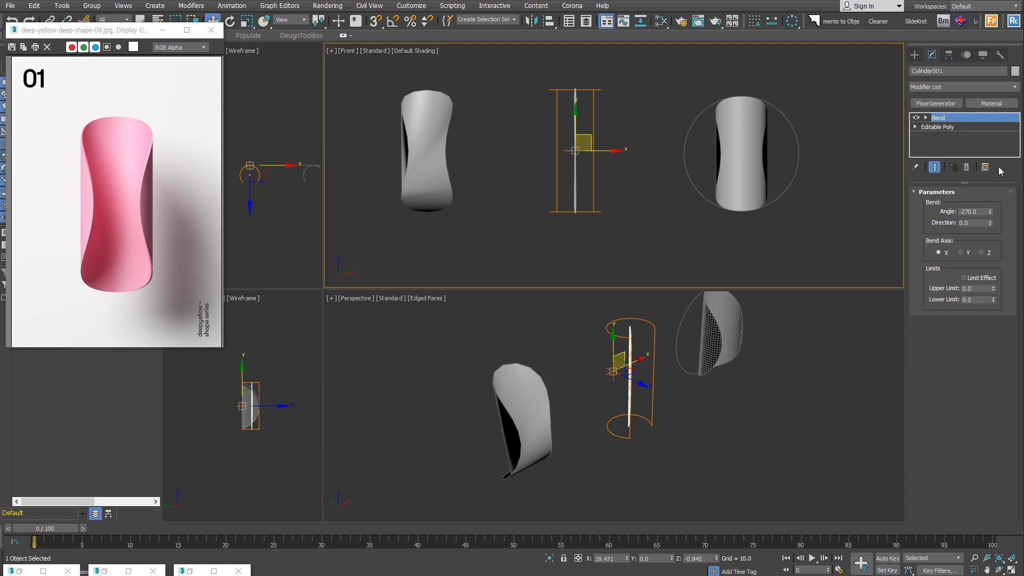
click(966, 167)
scroll(630, 386, up, 1)
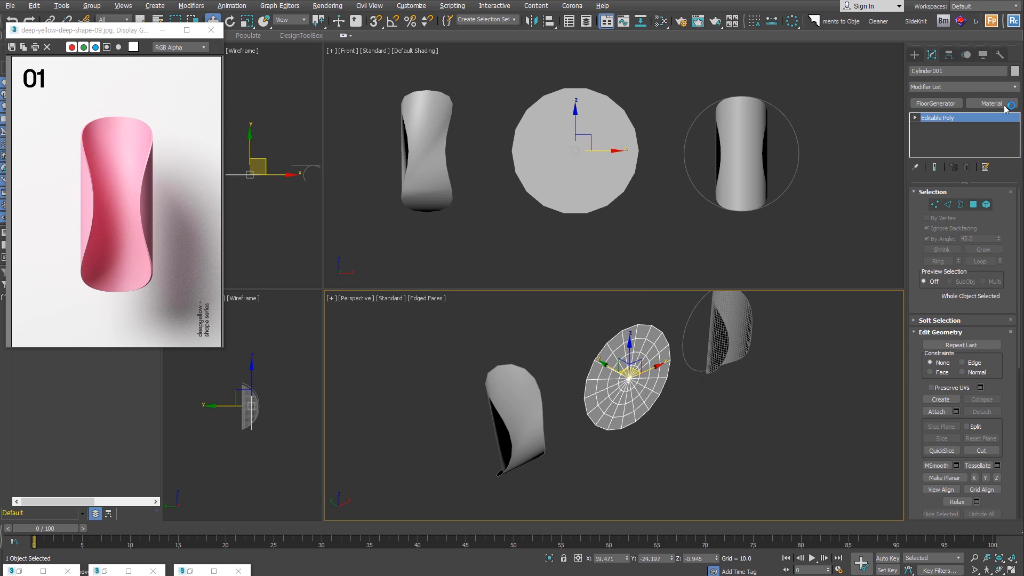
Try a copy of the gridded disc's Bend modifier on the radial disc at angle -117.5, and remove it.
click(761, 143)
drag(947, 124, 606, 160)
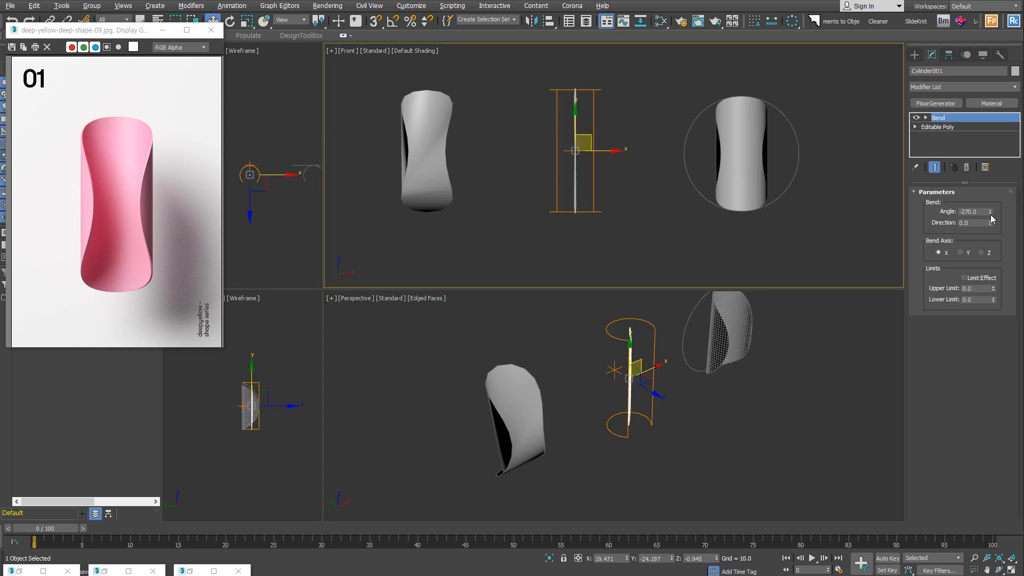
drag(989, 212, 976, 221)
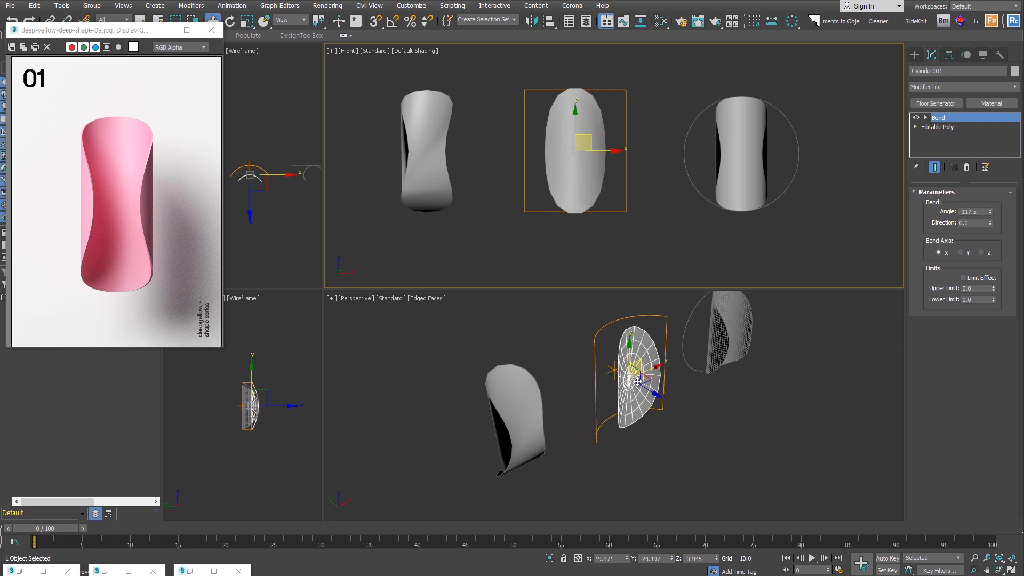
scroll(246, 175, up, 5)
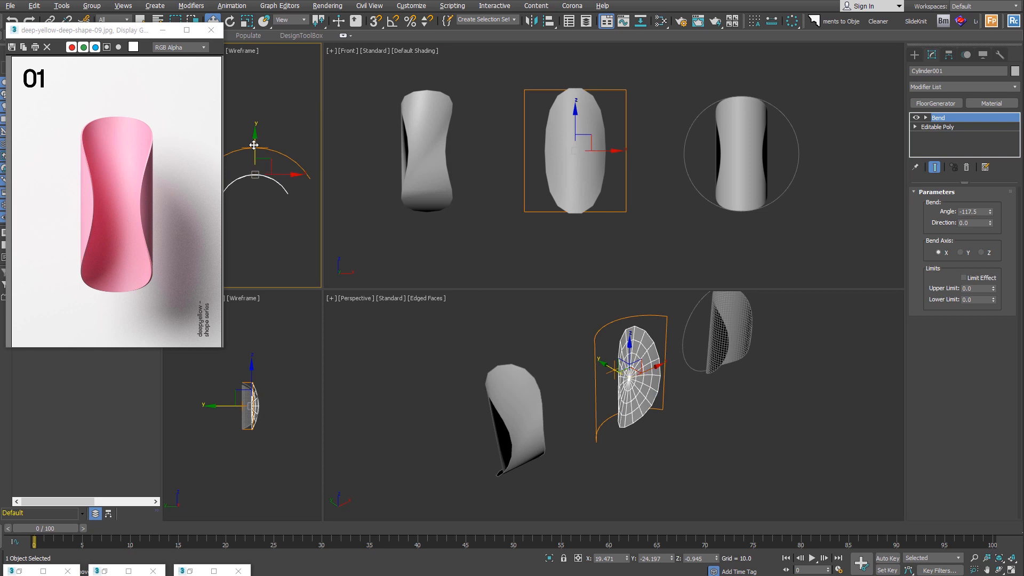
alt+middle_drag(654, 389, 596, 383)
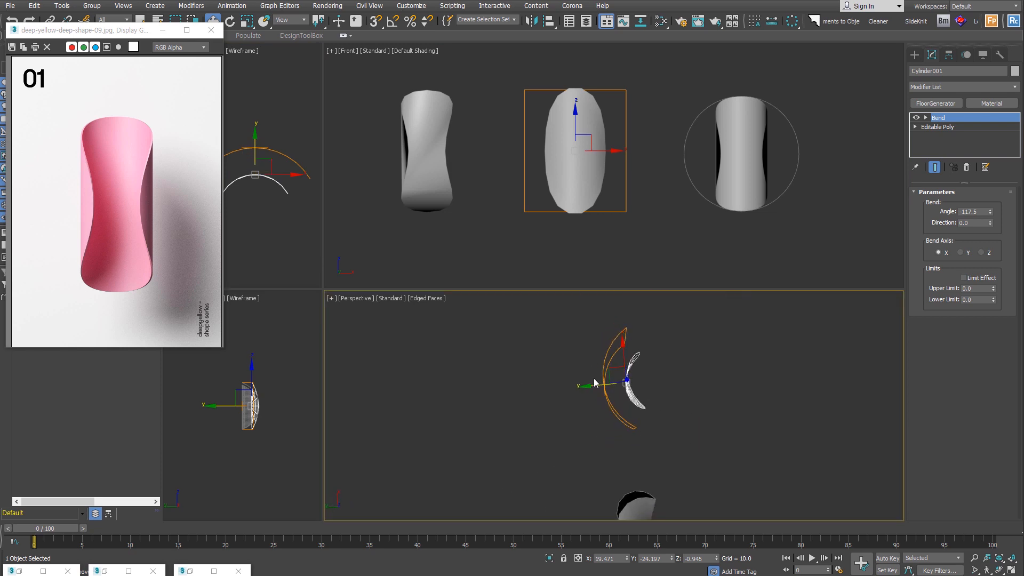
click(966, 167)
alt+middle_drag(787, 392, 621, 340)
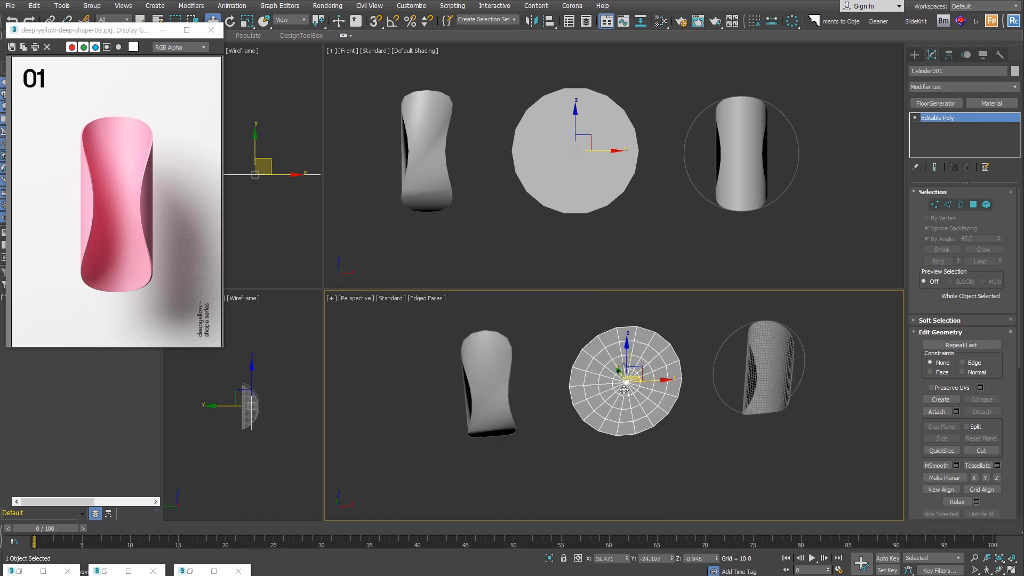
Reset the radial disc's transform with Reset XForm and collapse it to an editable poly.
click(1001, 55)
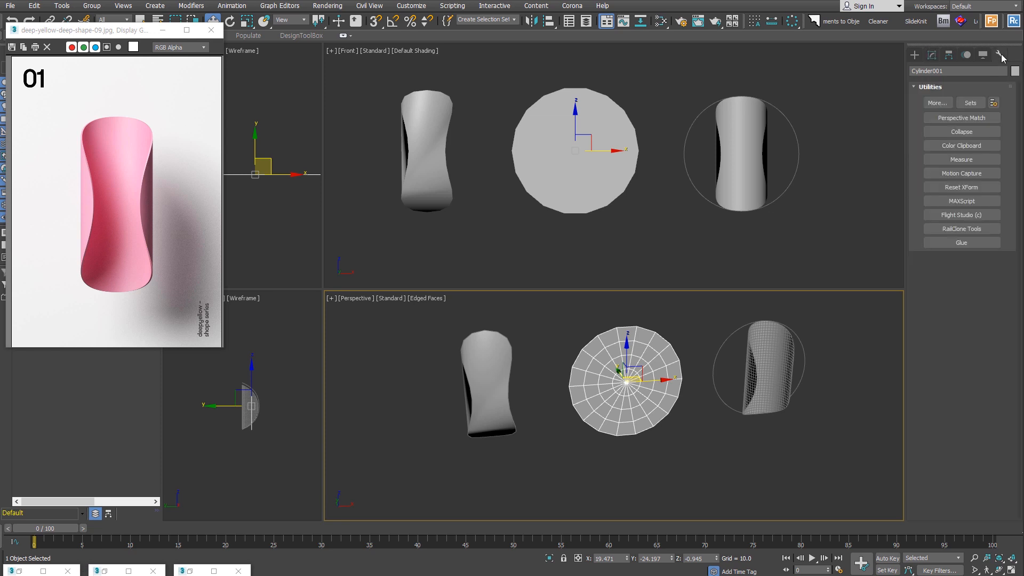
click(980, 188)
click(972, 278)
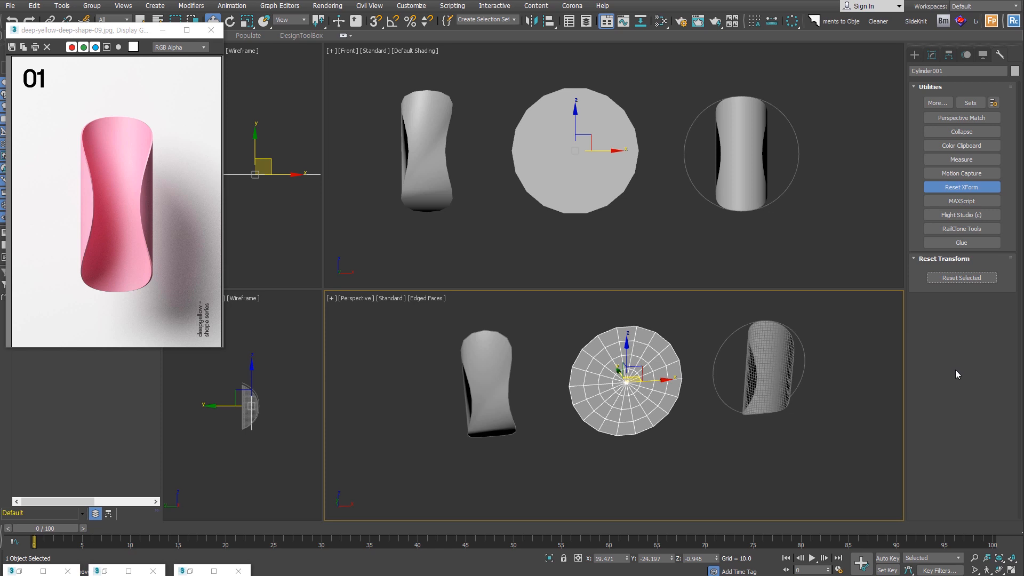
key(m)
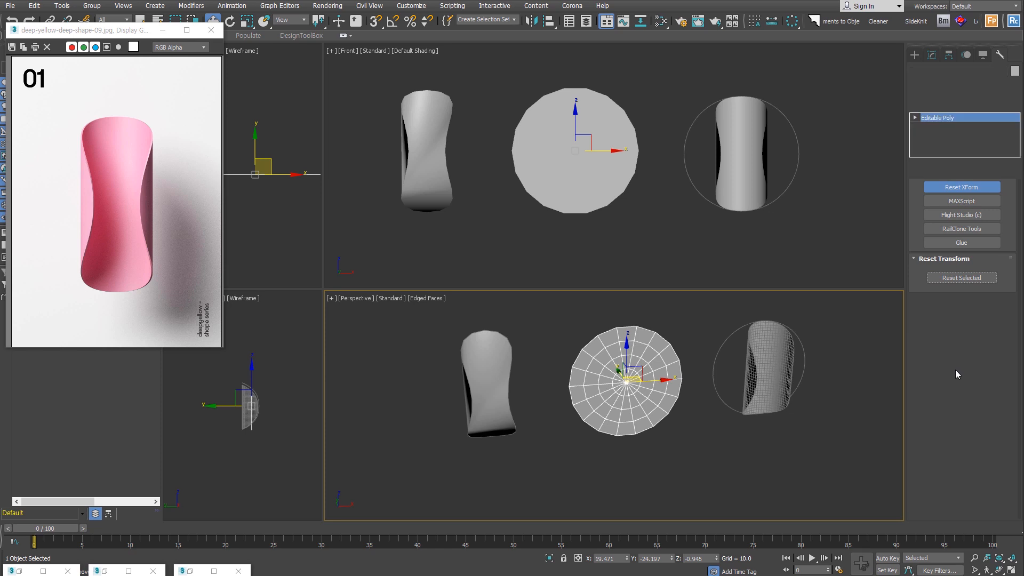
Copy the gridded disc's Bend modifier onto the radial disc and rotate its gizmo with angle snap so the disc curls backward.
click(751, 170)
drag(944, 118, 664, 357)
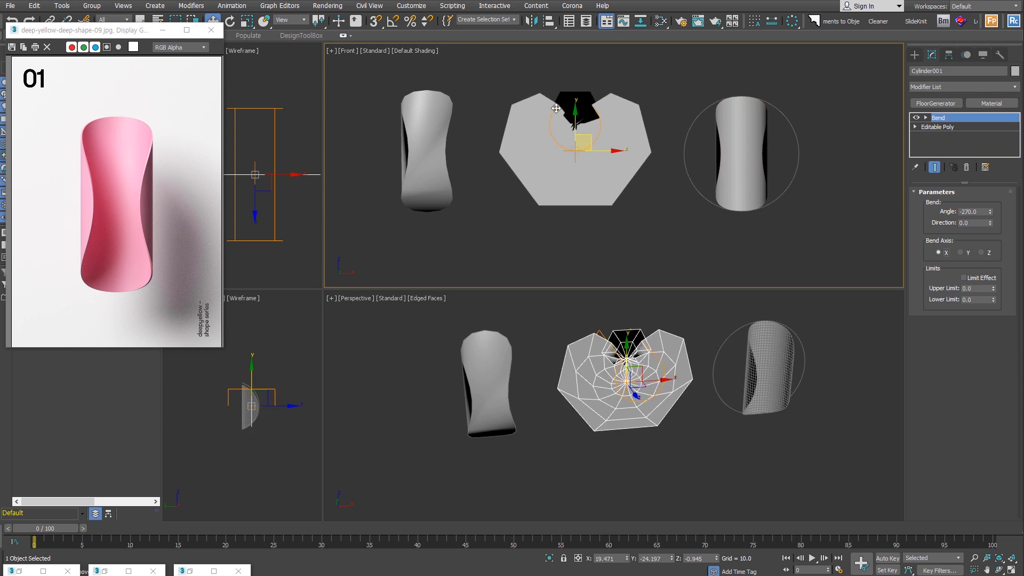
click(926, 118)
click(948, 128)
click(646, 371)
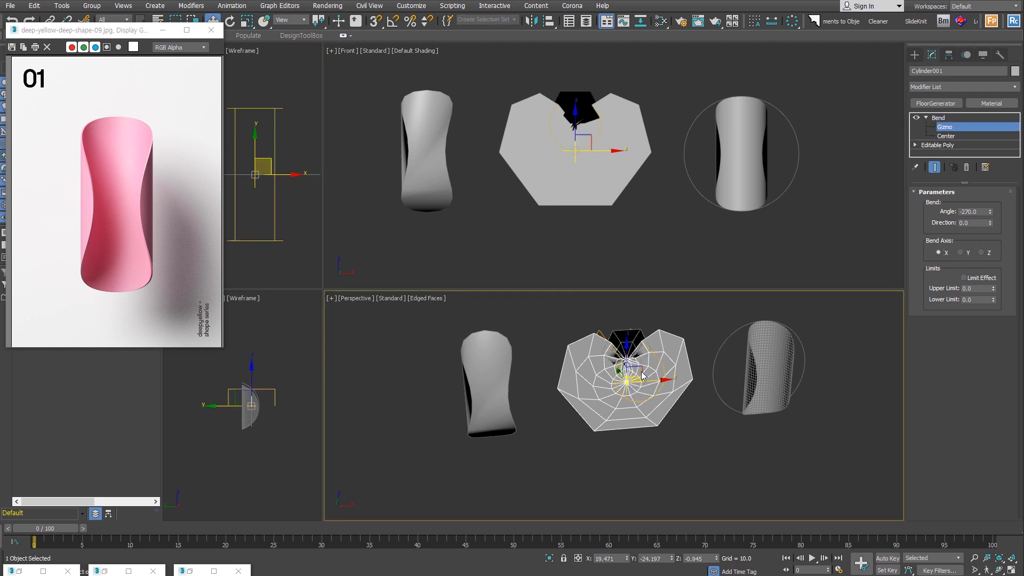
key(e)
mouse_move(258, 412)
mouse_down()
mouse_move(288, 469)
mouse_move(289, 416)
mouse_move(293, 447)
mouse_up()
key(a)
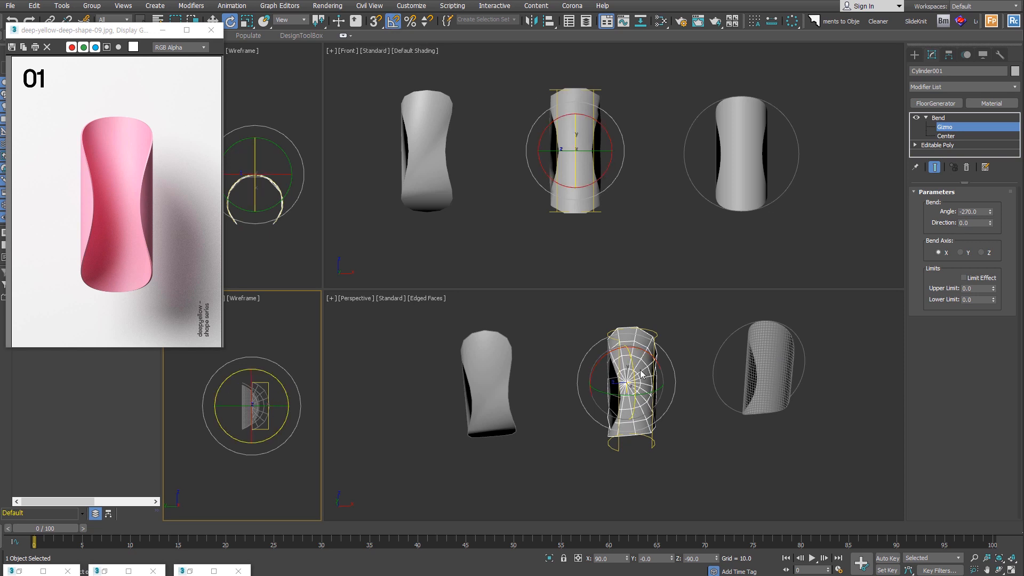
click(572, 379)
key(w)
click(976, 128)
Inspect the bent circle and the bent radial disc, and add a TurboSmooth modifier to the radial disc.
click(558, 398)
click(494, 416)
mouse_move(559, 436)
alt+middle_down()
mouse_move(518, 434)
mouse_move(827, 440)
mouse_move(578, 443)
alt+middle_up()
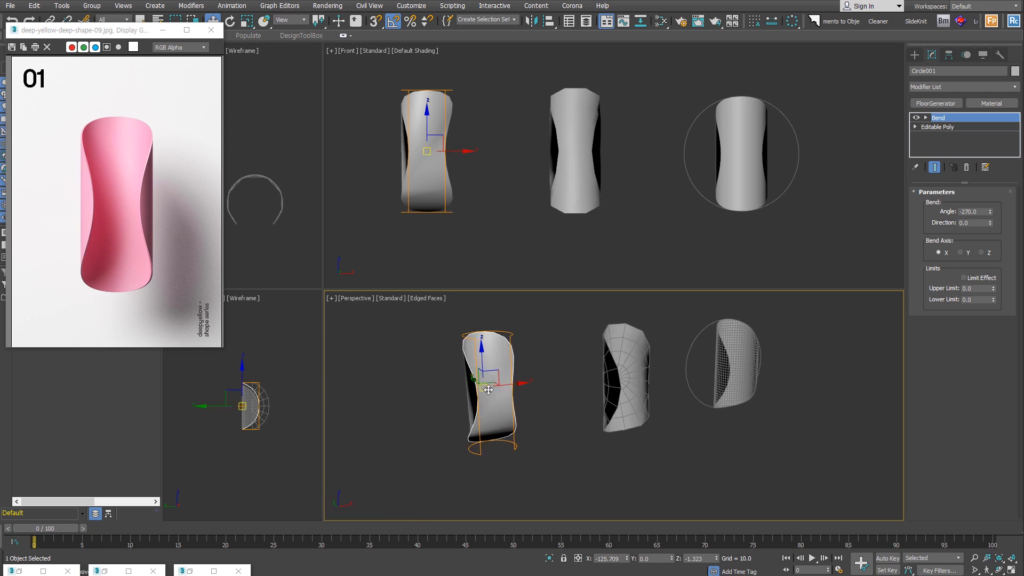
click(638, 393)
scroll(635, 394, up, 3)
alt+middle_drag(633, 395, 592, 466)
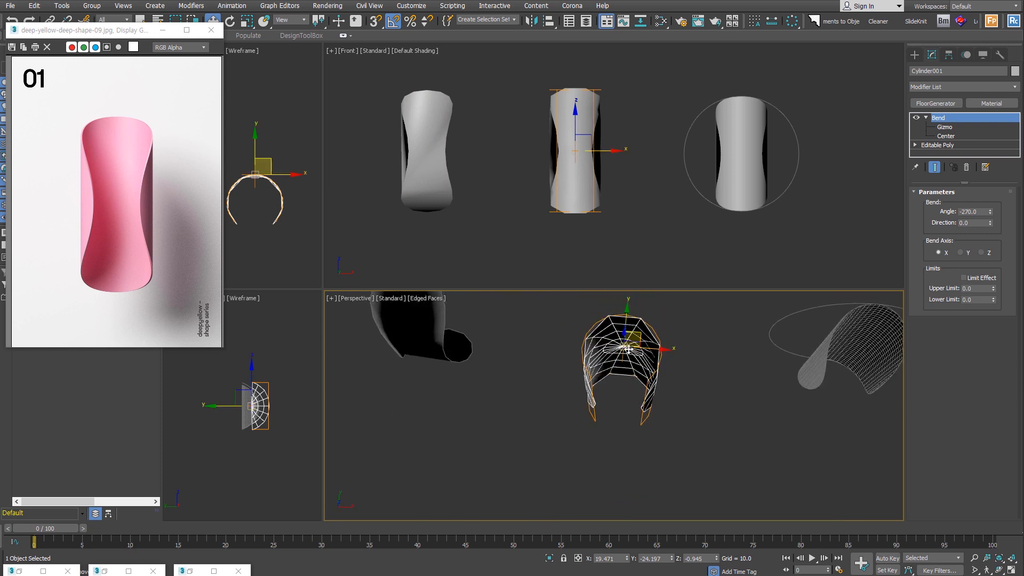
scroll(631, 360, up, 2)
middle_drag(631, 359, 623, 383)
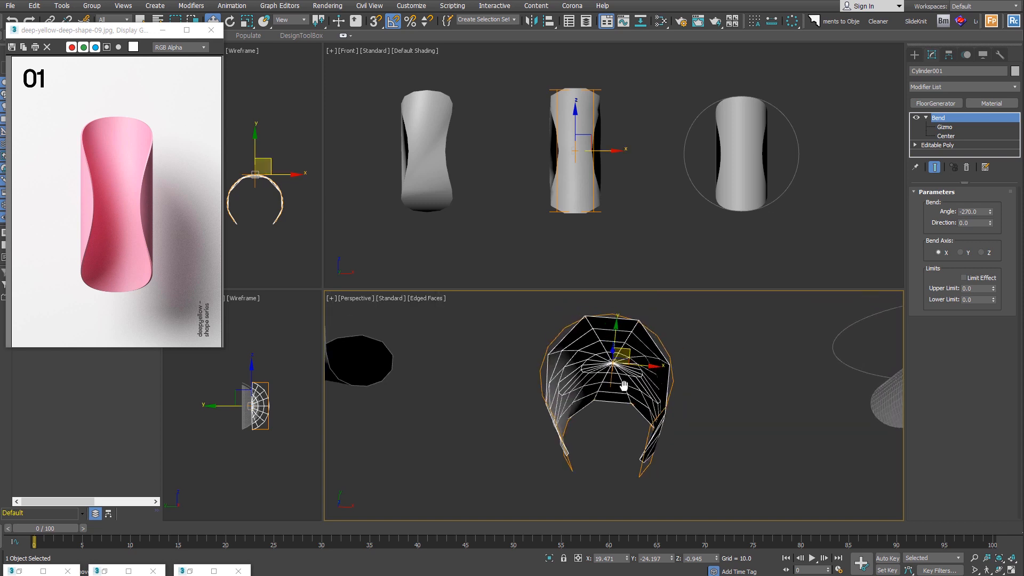
key(ctrl+t)
Examine the smoothed radial disc's curvature and mesh from several angles and compare it with the neighbouring bent shapes.
alt+middle_drag(637, 432, 586, 445)
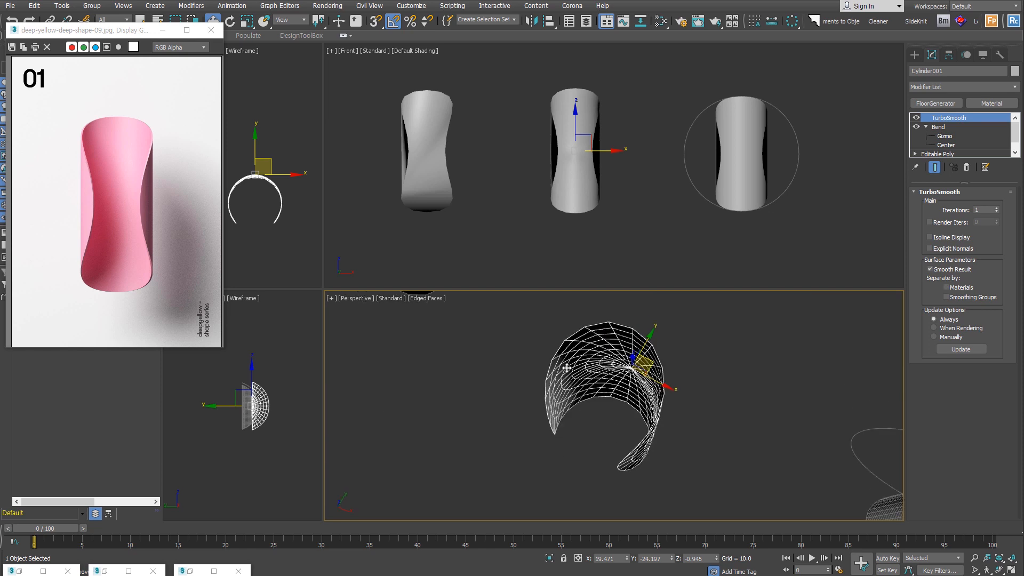
alt+middle_drag(623, 458, 718, 405)
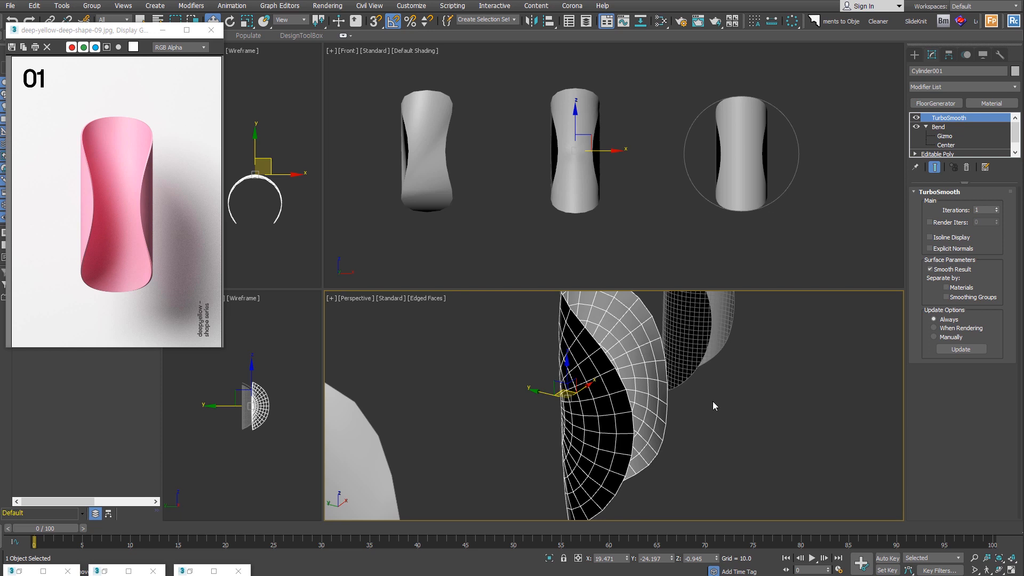
scroll(647, 415, down, 3)
alt+middle_drag(663, 435, 610, 399)
scroll(581, 135, up, 7)
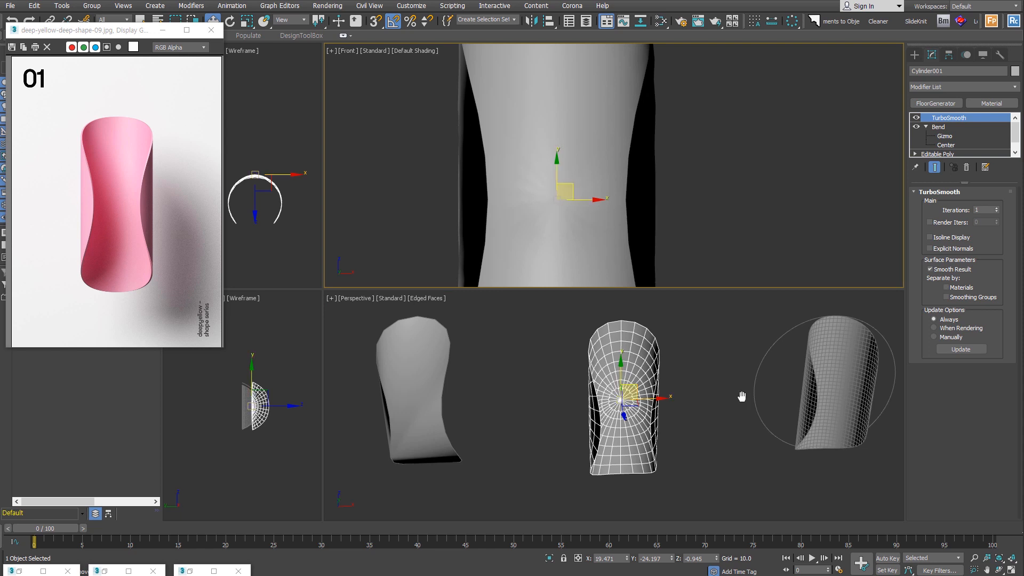
scroll(675, 368, down, 5)
middle_drag(699, 167, 422, 185)
scroll(633, 199, down, 4)
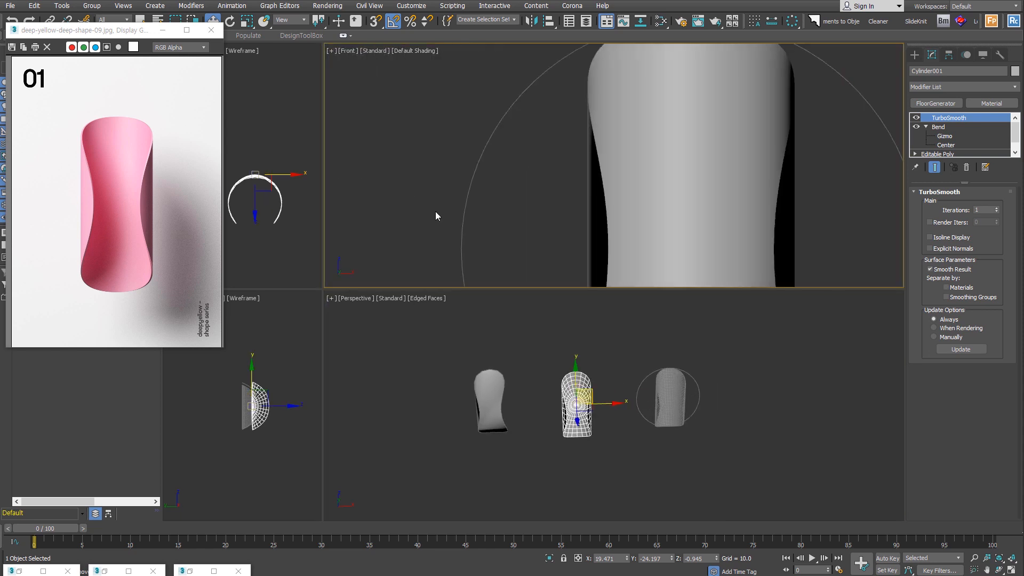
Add a Shell modifier to the bent gridded disc to give it thickness.
click(650, 226)
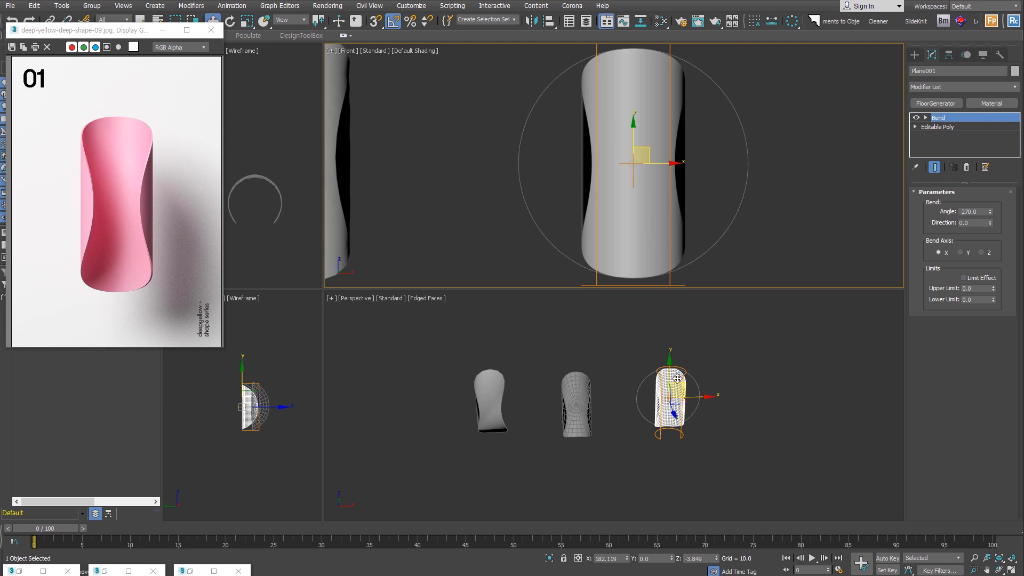
scroll(675, 414, up, 8)
key(shift+s)
alt+middle_drag(643, 421, 799, 434)
scroll(631, 384, up, 5)
scroll(631, 384, down, 2)
scroll(708, 402, down, 4)
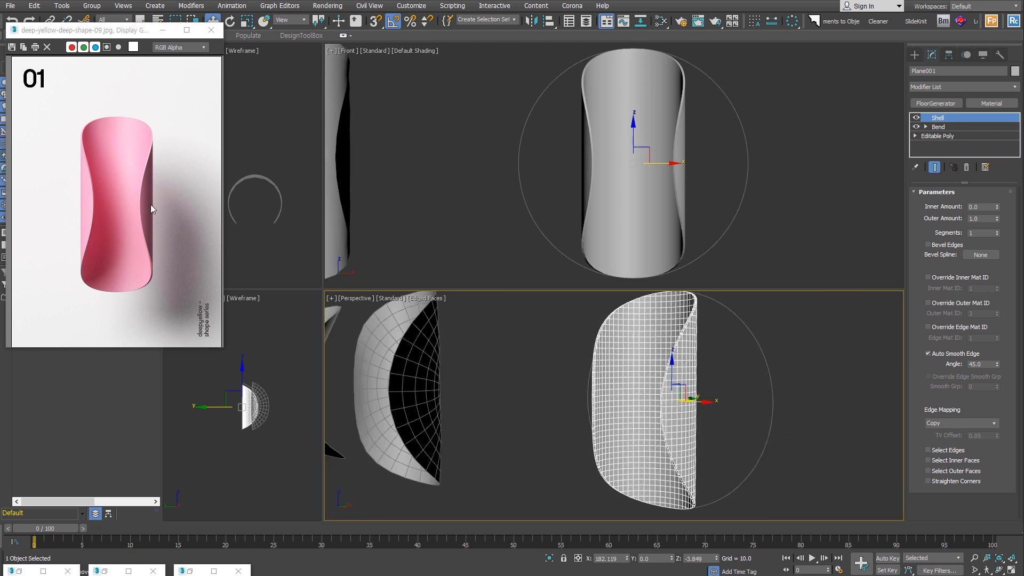
Set the gridded disc's bend angle to -300 and return to its Shell modifier.
click(938, 126)
click(981, 213)
text(-300)
key(Return)
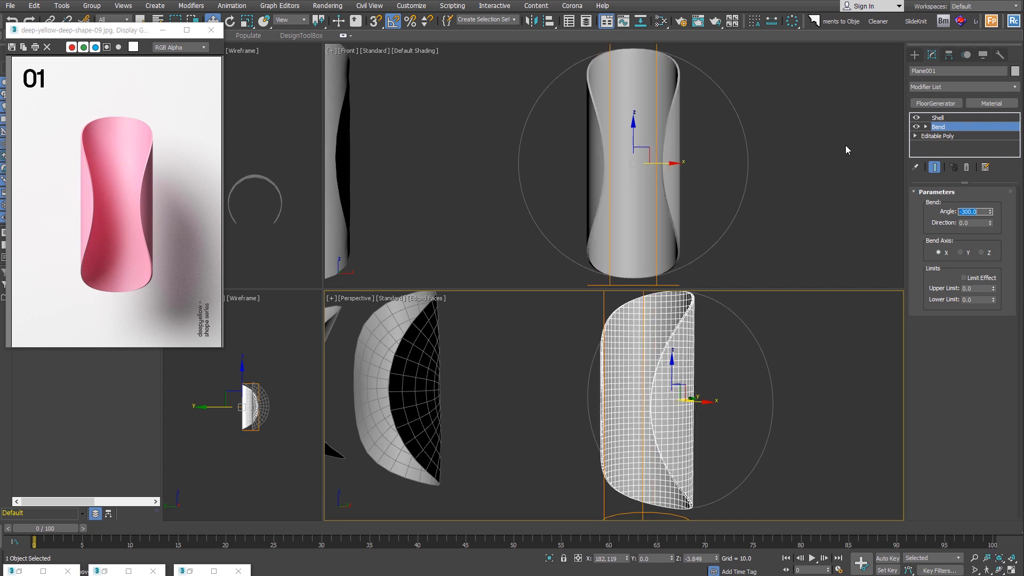
click(939, 118)
Delete the modelled objects from the scene and bring up the reference image of the bent wooden shape.
click(915, 55)
key(Delete)
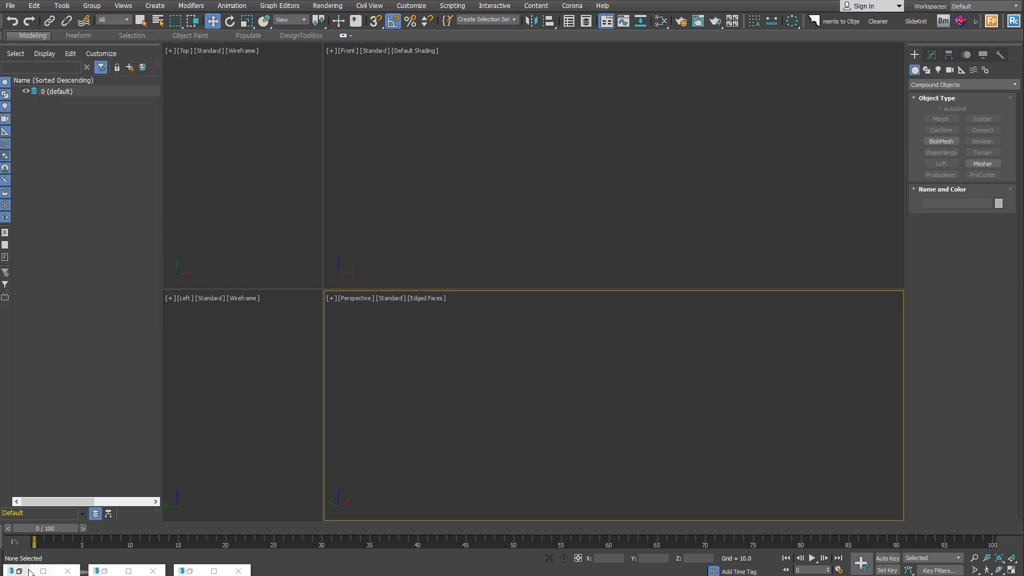
click(24, 571)
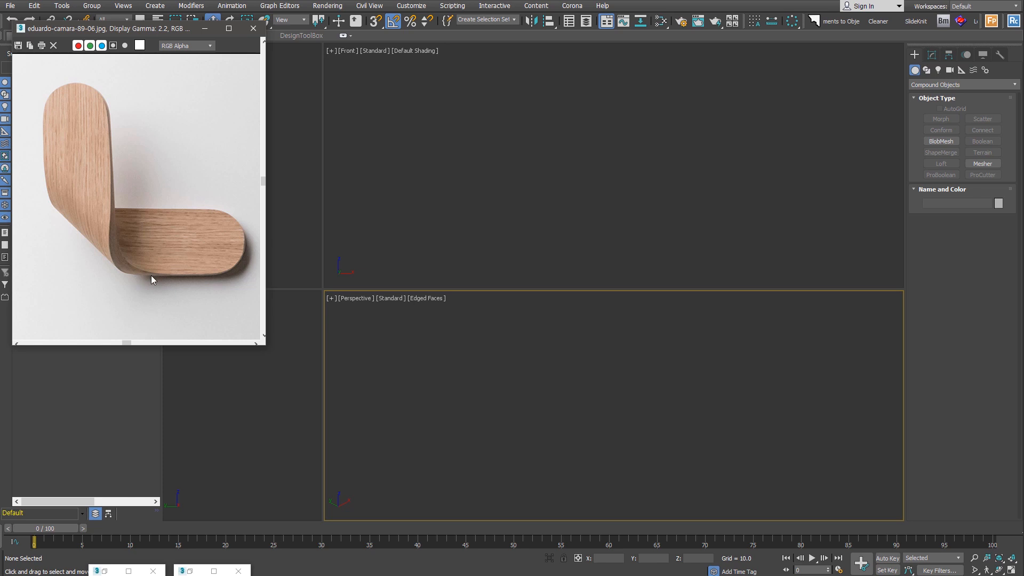
Create a standard primitive box in the Front viewport with length 60, width 300 and height 10.
click(937, 85)
click(937, 103)
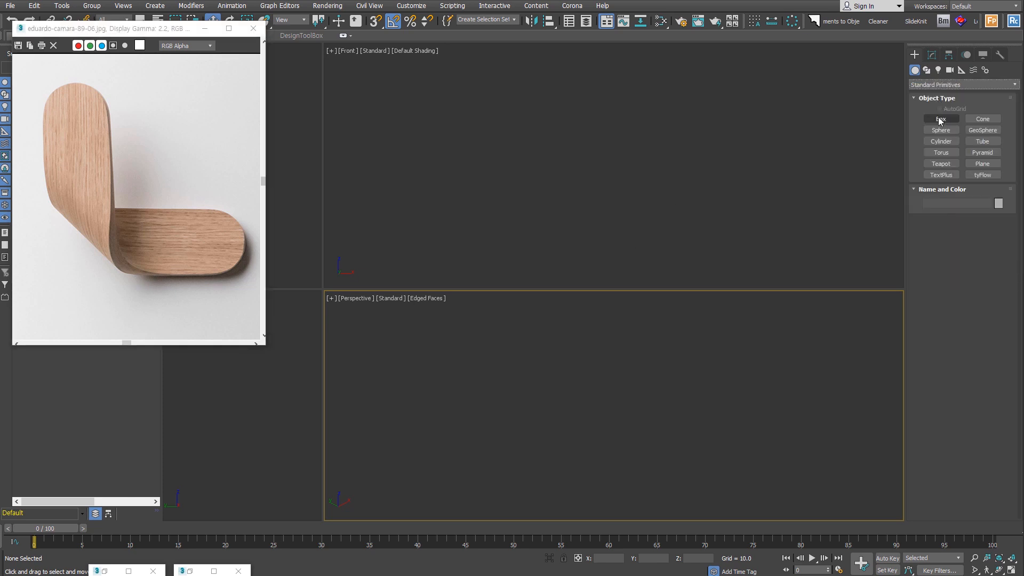
click(940, 119)
drag(417, 125, 857, 214)
click(858, 198)
double_click(984, 272)
text(60)
key(Tab)
text(300)
key(Tab)
text(10)
key(Return)
scroll(647, 175, down, 2)
scroll(670, 424, down, 5)
alt+middle_drag(670, 424, 661, 425)
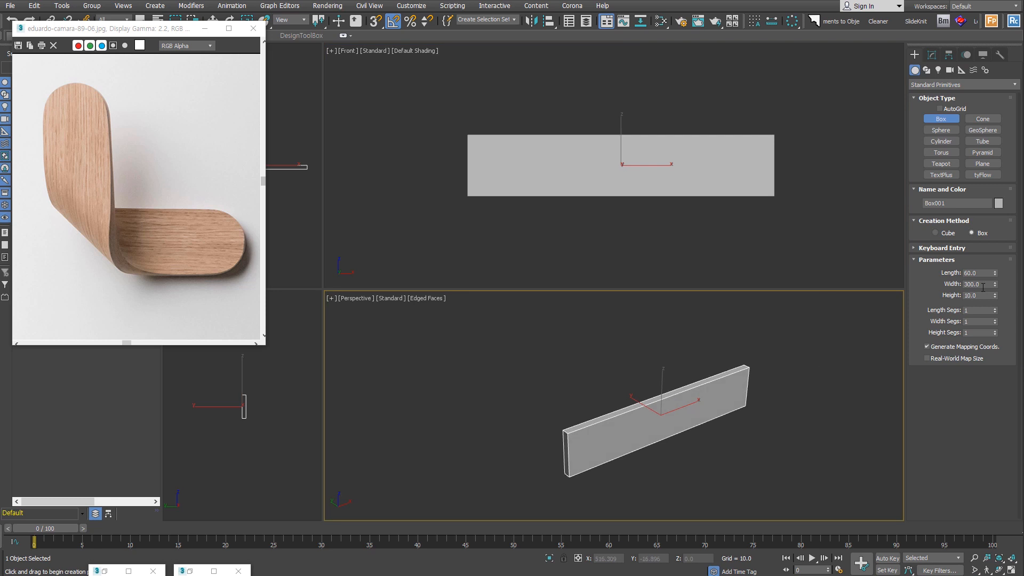
Set the box's width segments to 30 and finish box creation.
double_click(981, 321)
text(30)
key(Return)
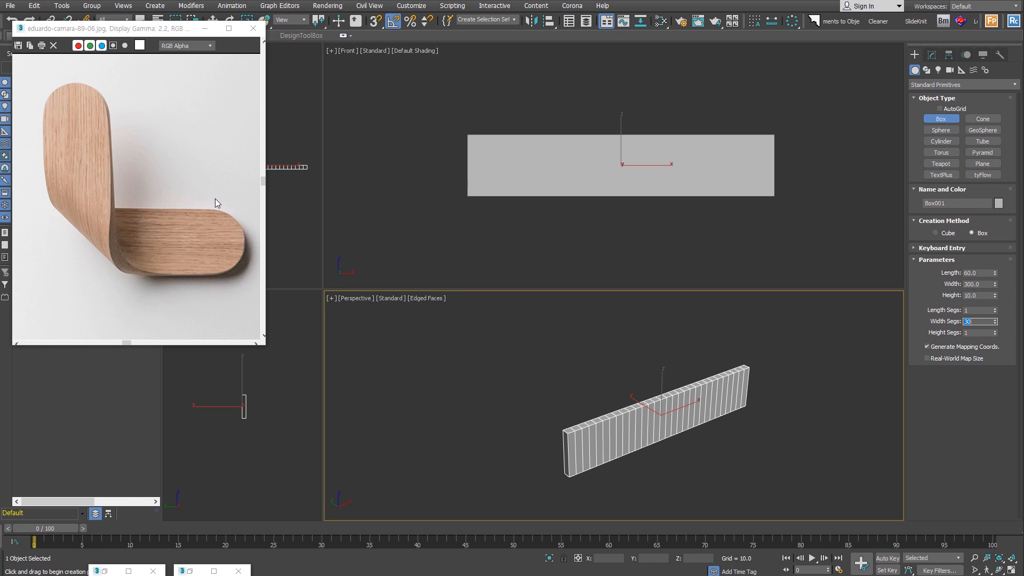
double_click(983, 283)
right_click(795, 168)
Add a Bend modifier to the box with the X bend axis and an angle of -180.
click(932, 55)
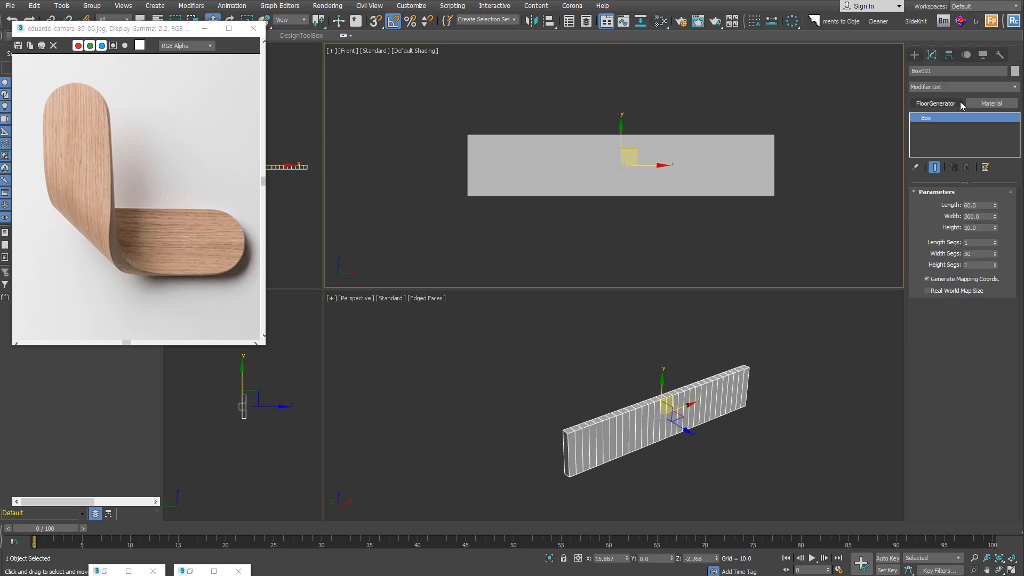
click(962, 87)
click(970, 170)
drag(977, 212, 916, 218)
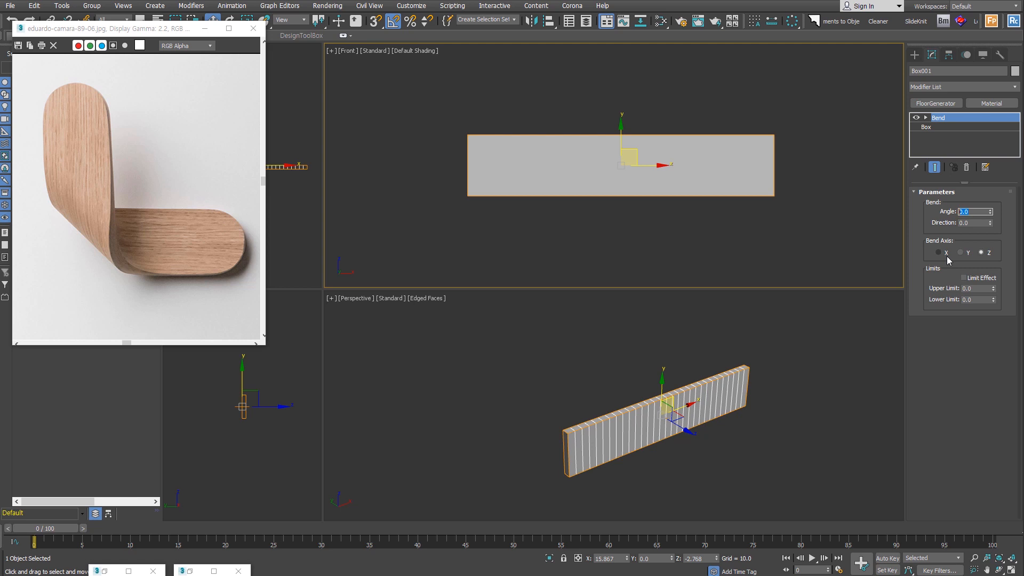
text(180)
key(Return)
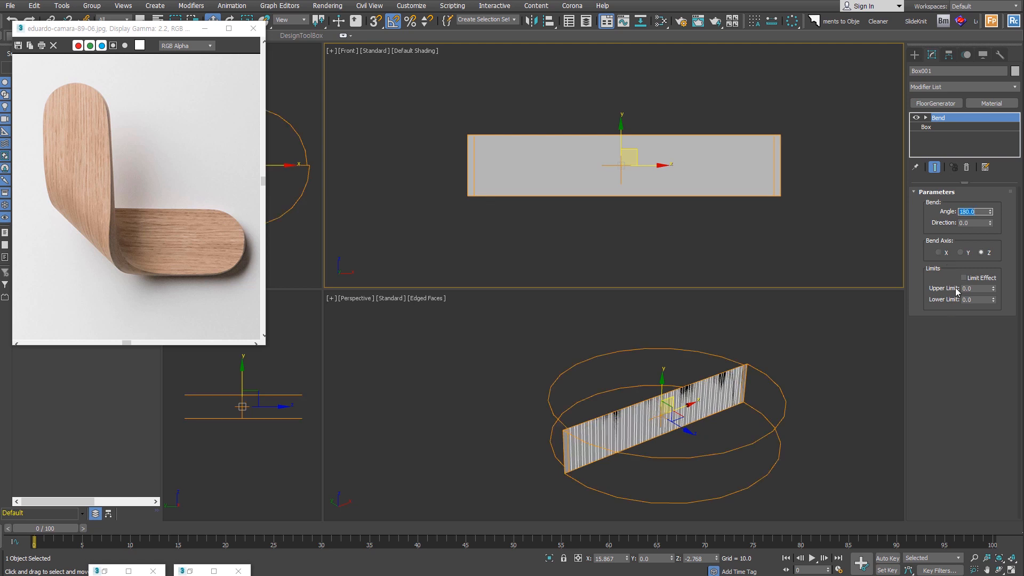
click(943, 254)
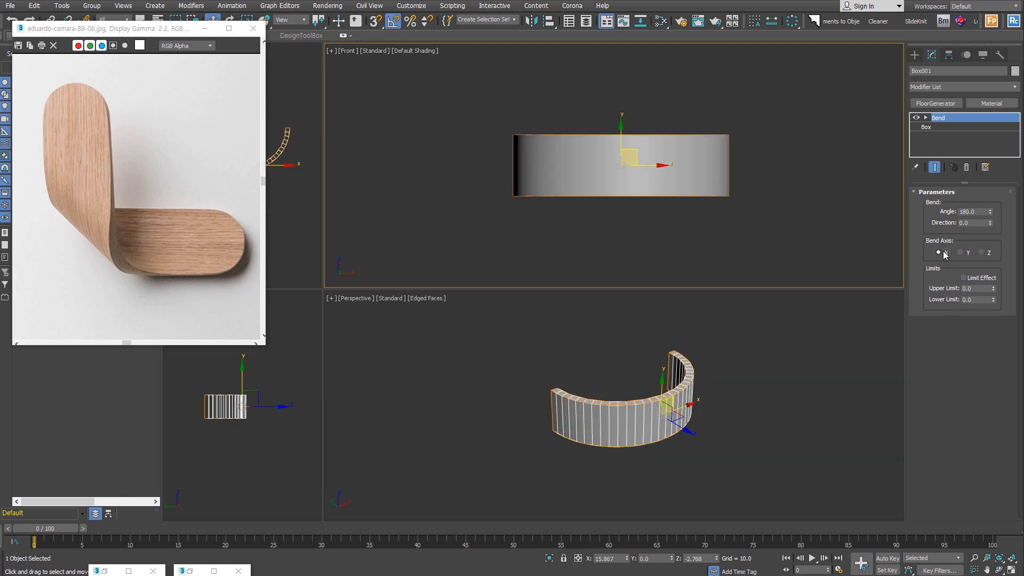
drag(979, 213, 909, 216)
text(-180)
key(Return)
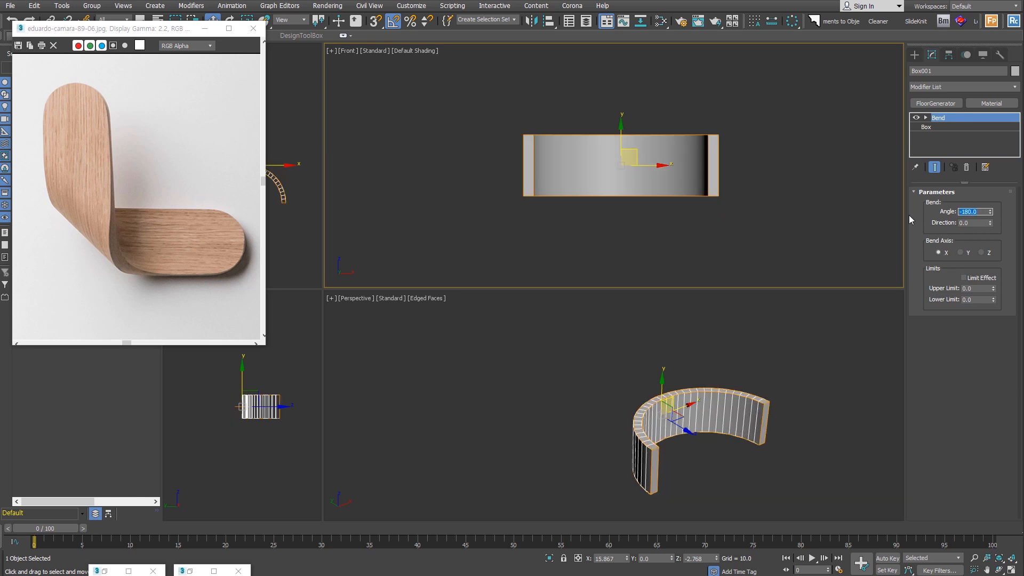
Enable Limit Effect on the bend with an upper limit of 150 and inspect the curve from above.
click(990, 280)
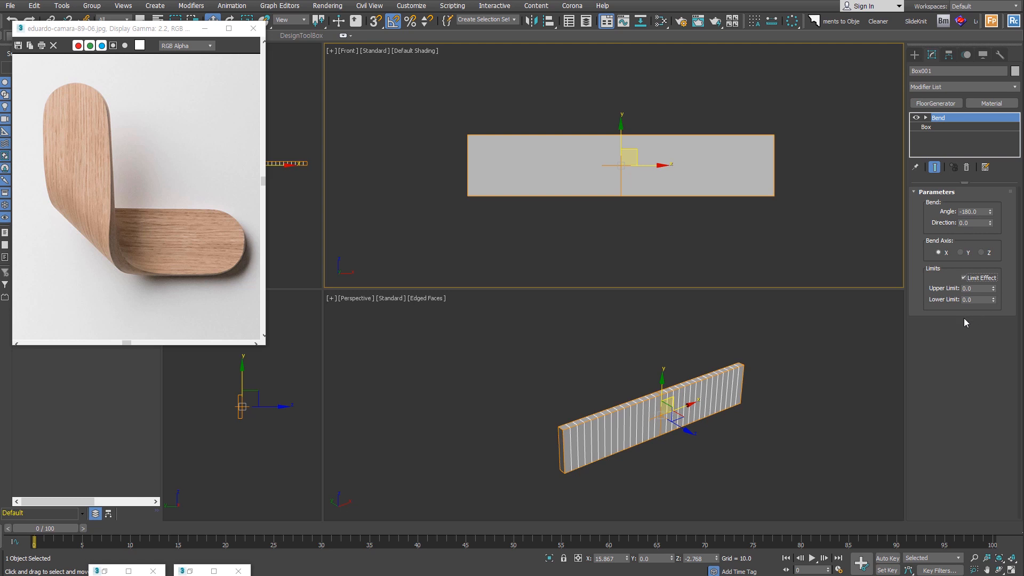
click(992, 290)
text(150)
key(Return)
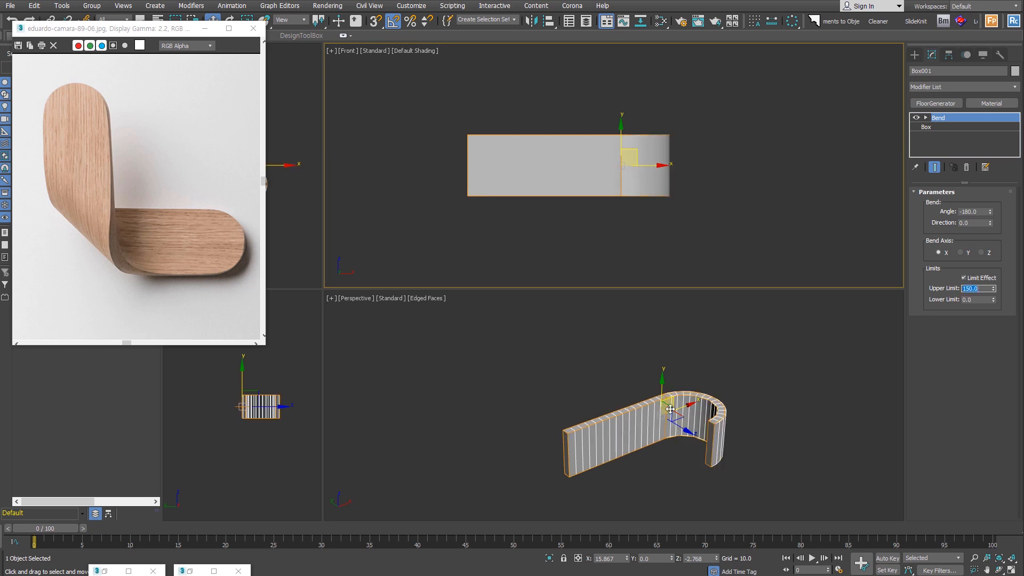
alt+middle_drag(623, 171, 723, 231)
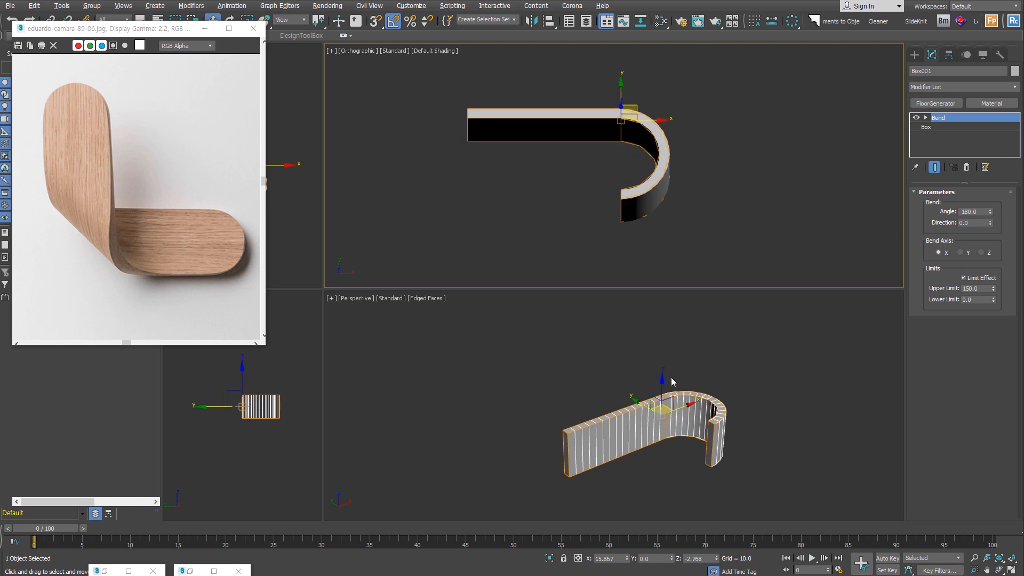
Reduce the bend's upper limit, trying 50 and settling on 90.
click(979, 288)
text(50)
key(Return)
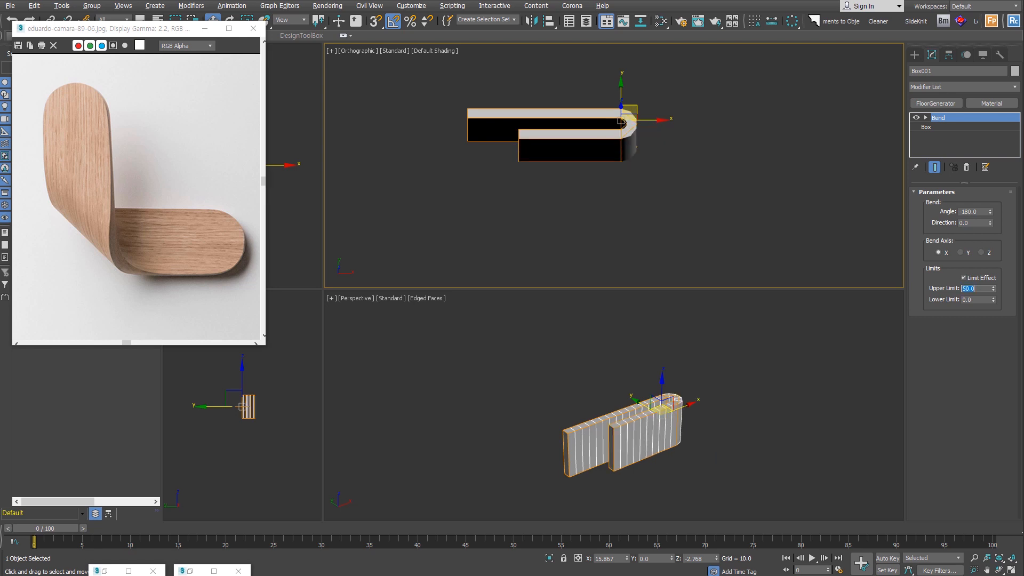
text(90)
key(Return)
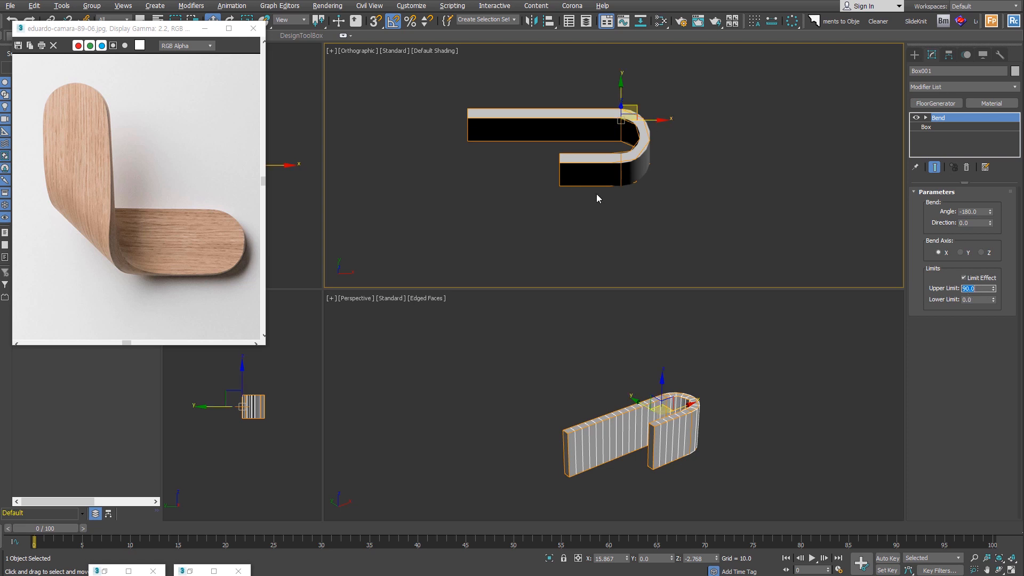
Try a lower limit of -90 for the bend and reset it to 0.
mouse_move(993, 301)
mouse_down()
mouse_move(993, 312)
mouse_move(995, 274)
mouse_move(1013, 333)
mouse_move(995, 297)
mouse_up()
drag(986, 299, 898, 309)
text(-90)
key(Return)
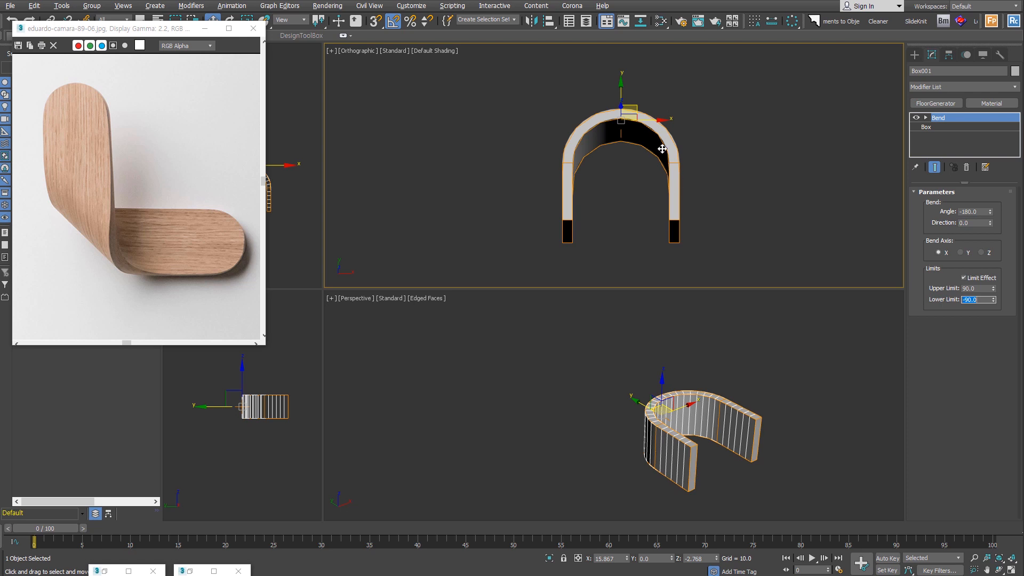
right_click(995, 301)
Rotate the Bend gizmo about 45 degrees in the front plane so the strip folds diagonally into an L shape.
click(927, 117)
click(945, 127)
mouse_move(661, 203)
alt+middle_down()
mouse_move(666, 137)
mouse_move(669, 185)
alt+middle_up()
right_click(616, 144)
click(642, 165)
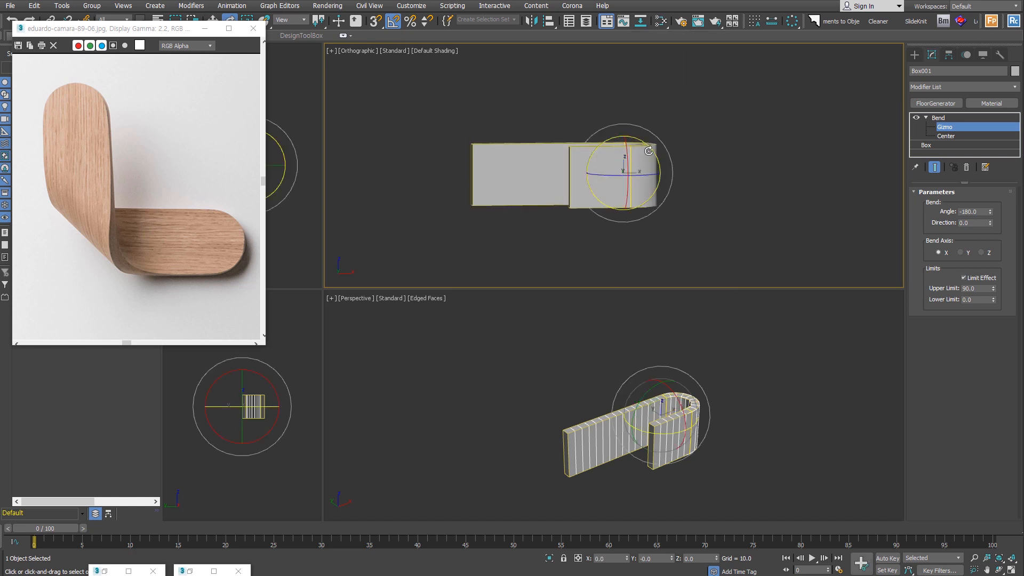
drag(661, 176, 663, 151)
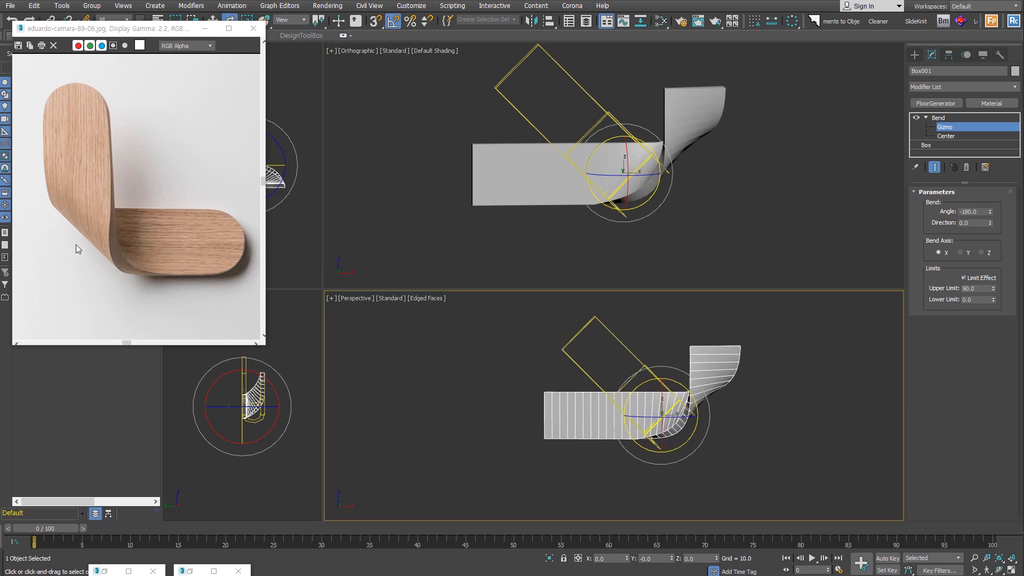
Move the Bend gizmo along the X axis to about -30 to shift where the strip folds.
right_click(639, 154)
click(654, 167)
drag(663, 174, 623, 237)
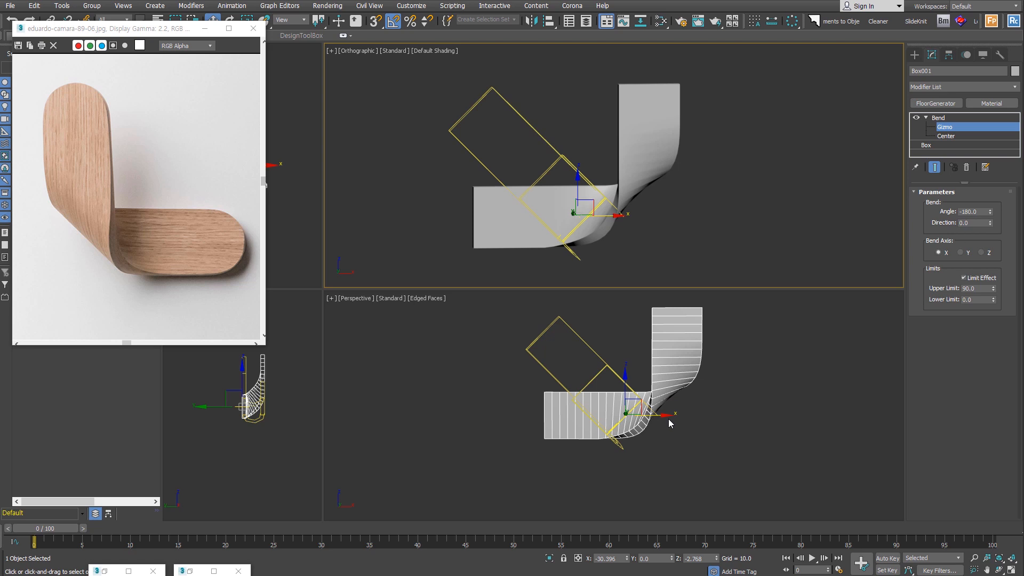
Set the base box's length segments to 10 and return to the Bend modifier.
click(963, 145)
click(978, 243)
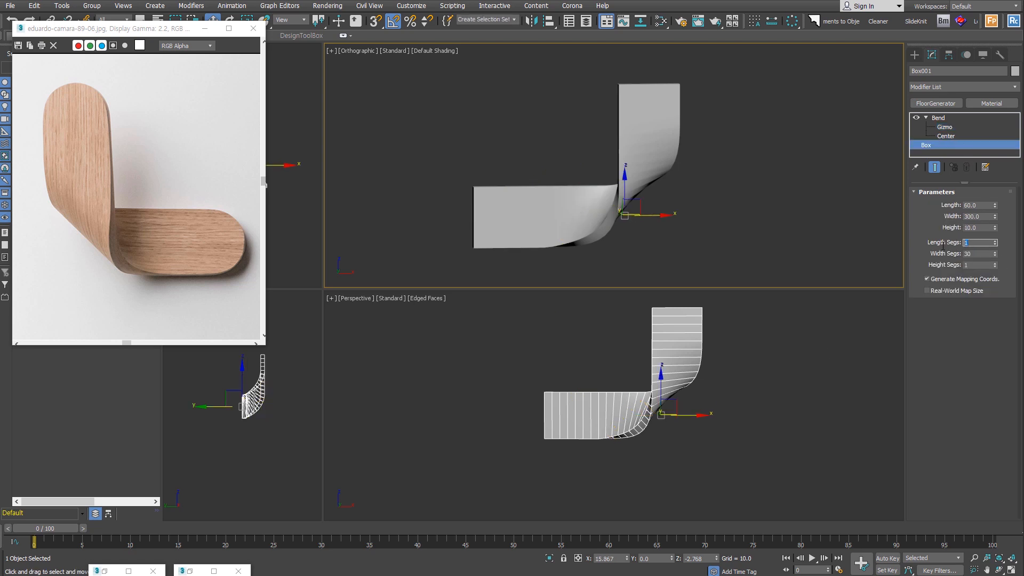
text(10)
key(Return)
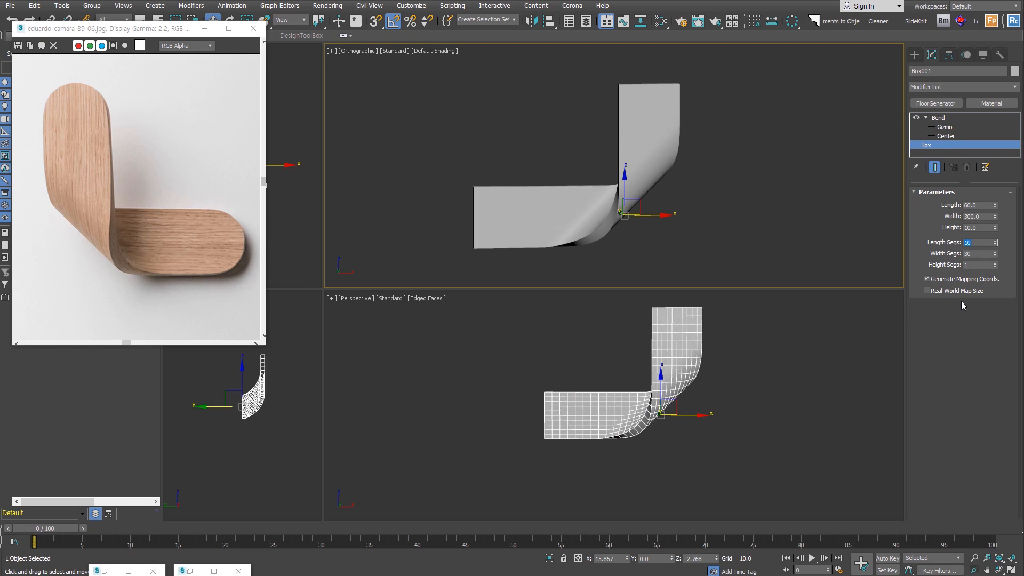
click(967, 118)
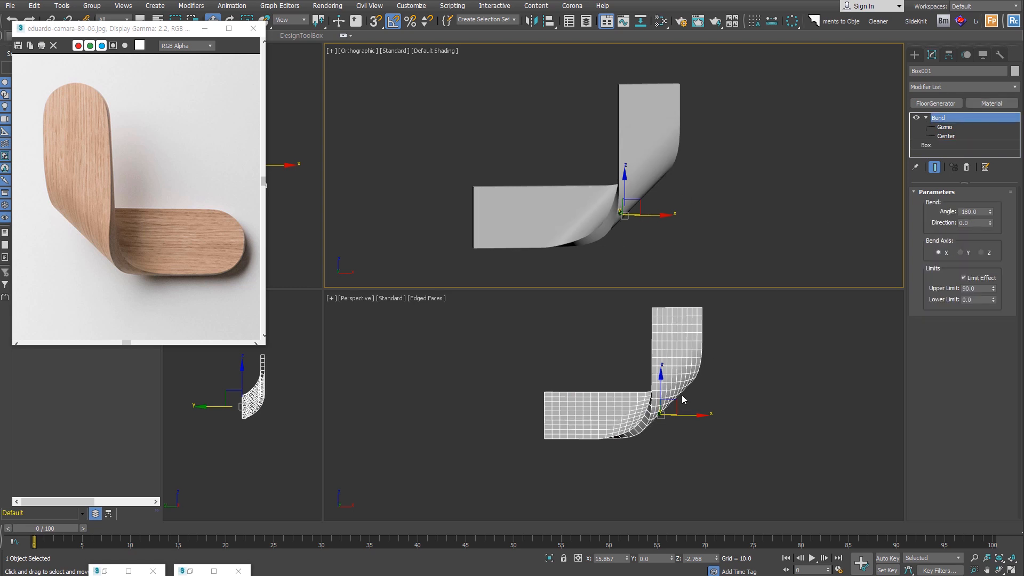
Add a TurboSmooth modifier to the bent strip, separated by Smoothing Groups, and inspect the fold.
scroll(666, 411, up, 6)
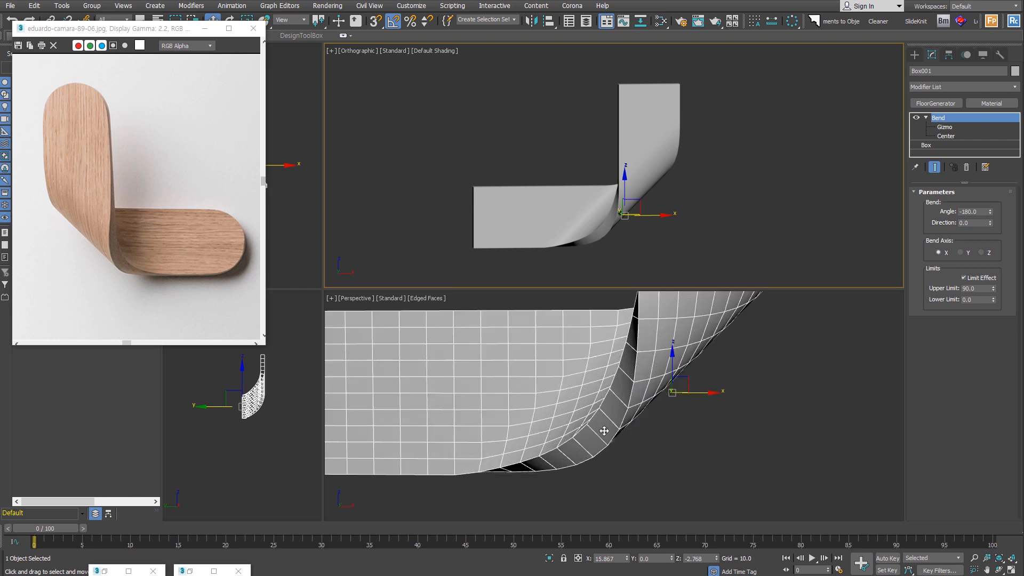
alt+middle_drag(603, 431, 696, 367)
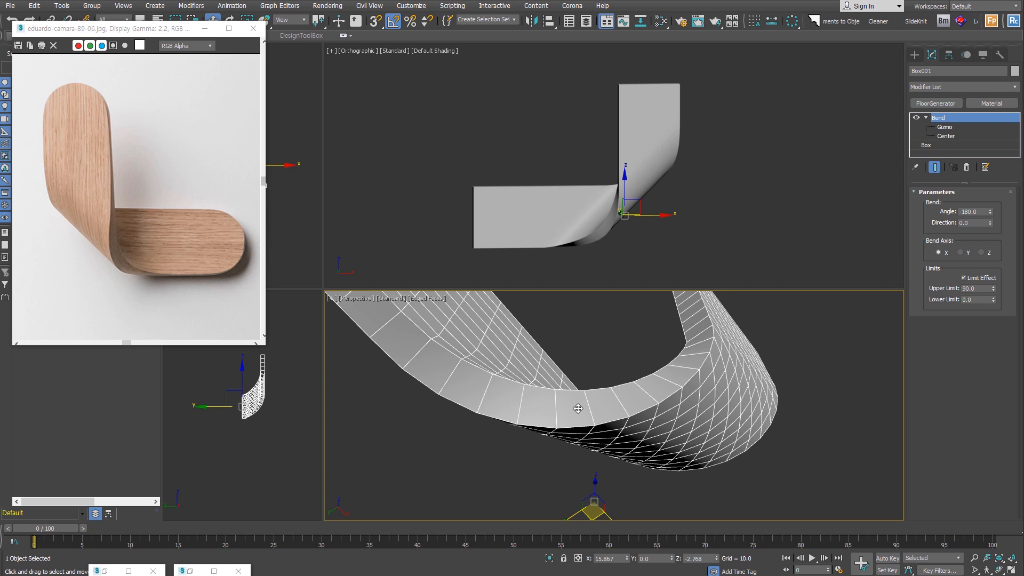
alt+middle_drag(575, 404, 798, 359)
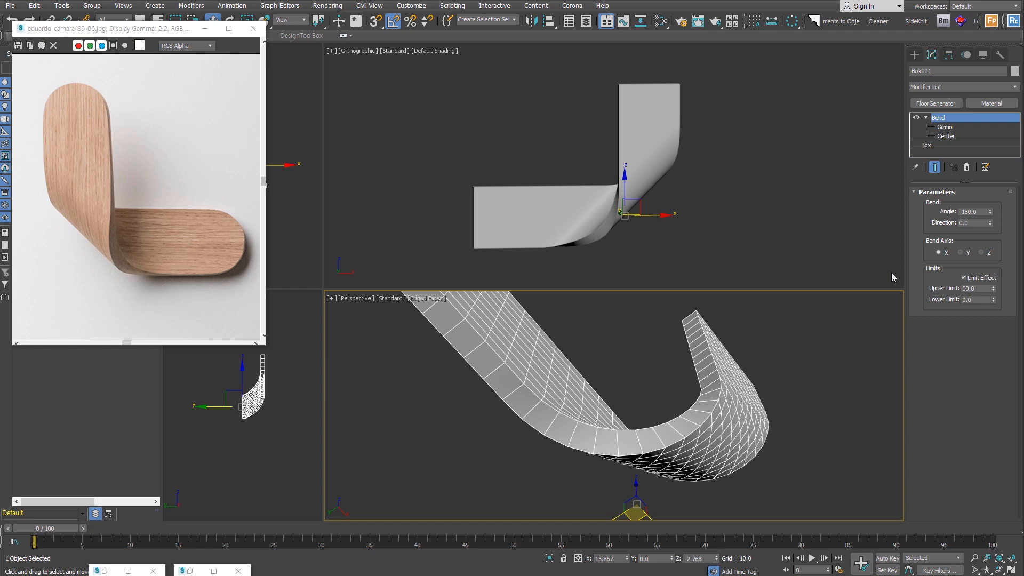
key(ctrl+t)
middle_drag(830, 436, 836, 425)
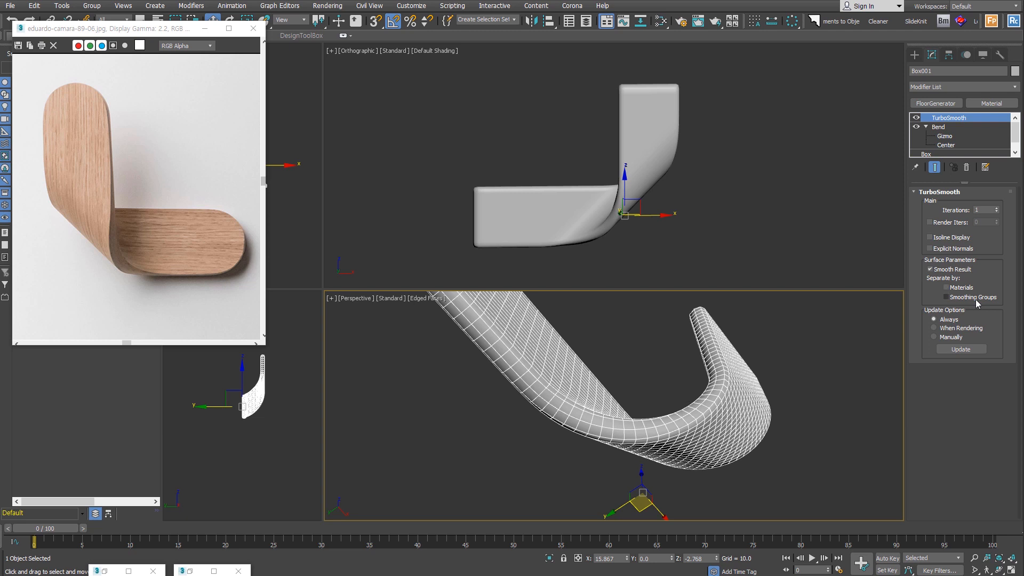
click(946, 297)
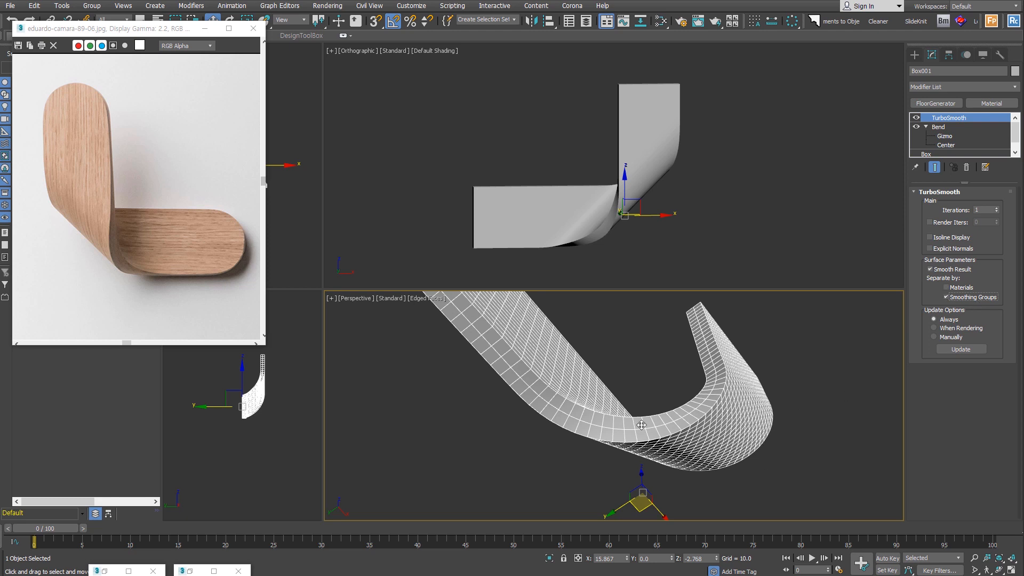
alt+middle_drag(642, 425, 696, 440)
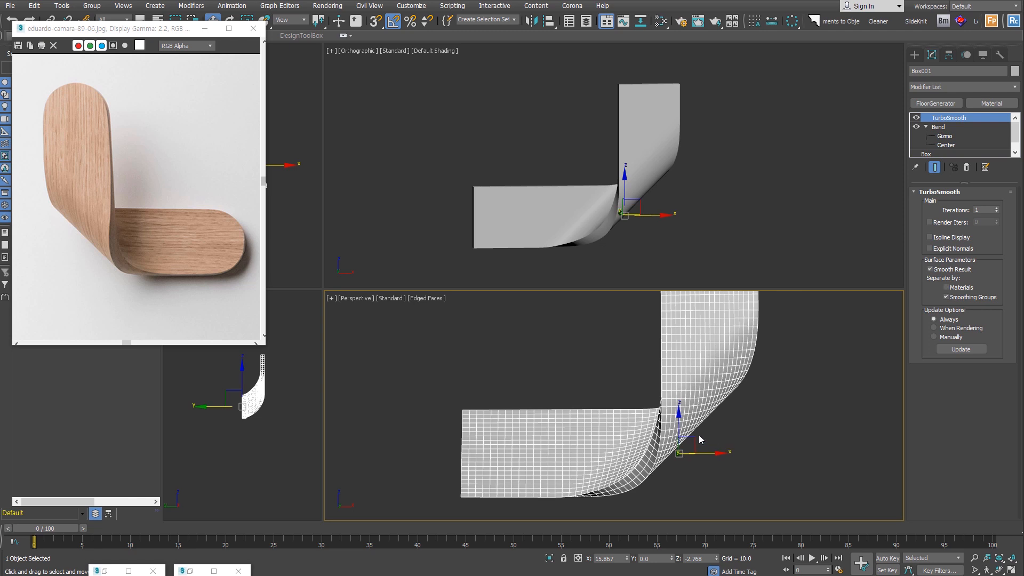
alt+middle_drag(700, 436, 708, 446)
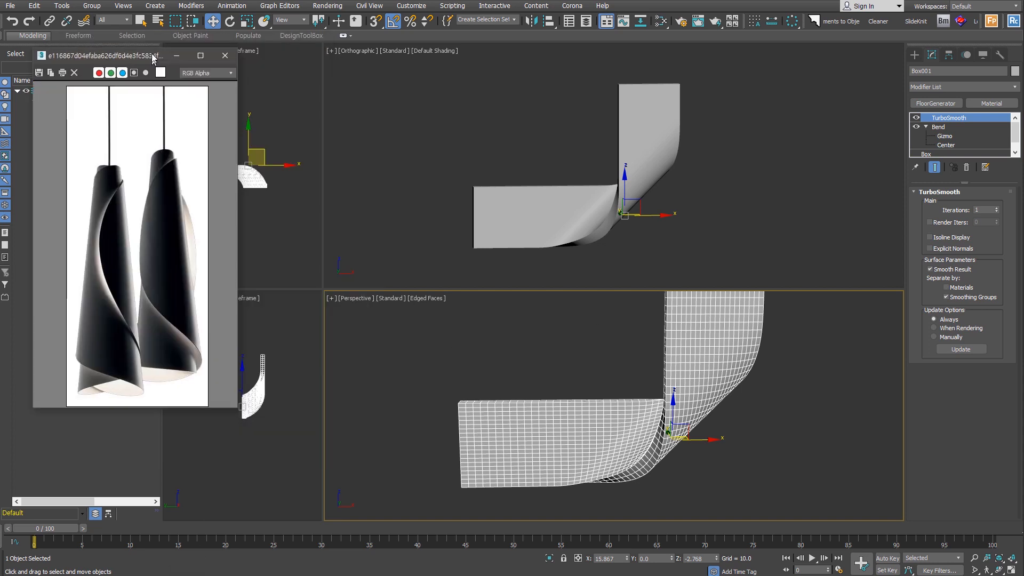
Create a 200 by 200 plane in the Front viewport and display its edged faces there.
drag(153, 57, 153, 55)
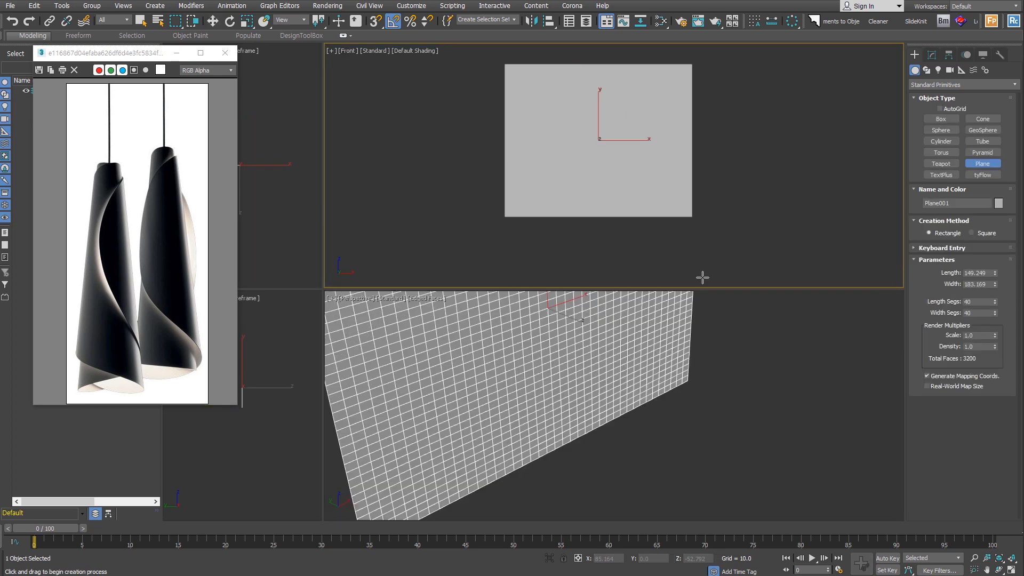
drag(702, 277, 734, 277)
click(979, 272)
text(200)
key(Tab)
text(200)
key(Return)
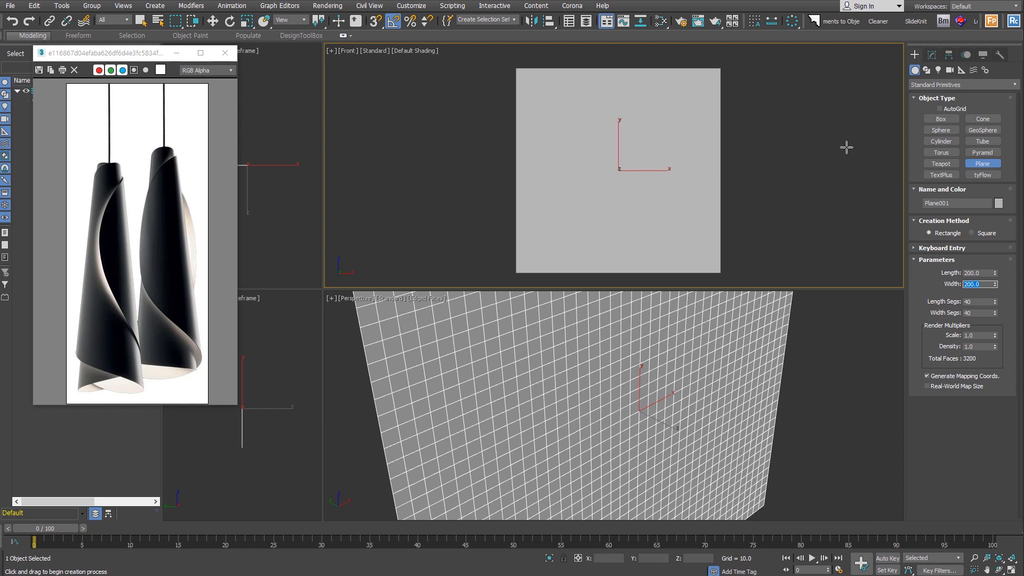
key(F4)
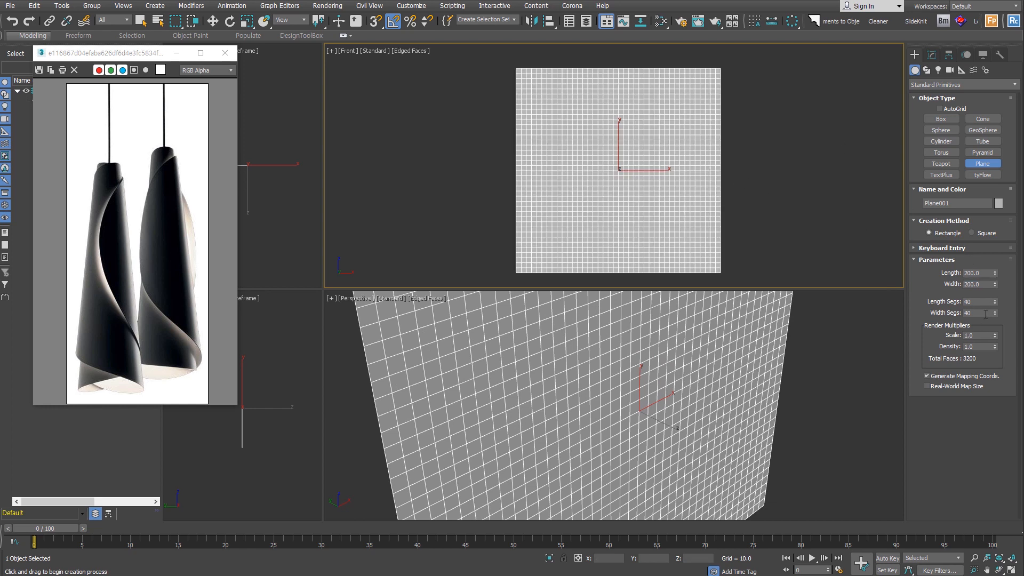
Draw a circle of about 95 radius from the plane's centre and make its interpolation smoother.
click(926, 70)
click(941, 138)
drag(620, 169, 699, 224)
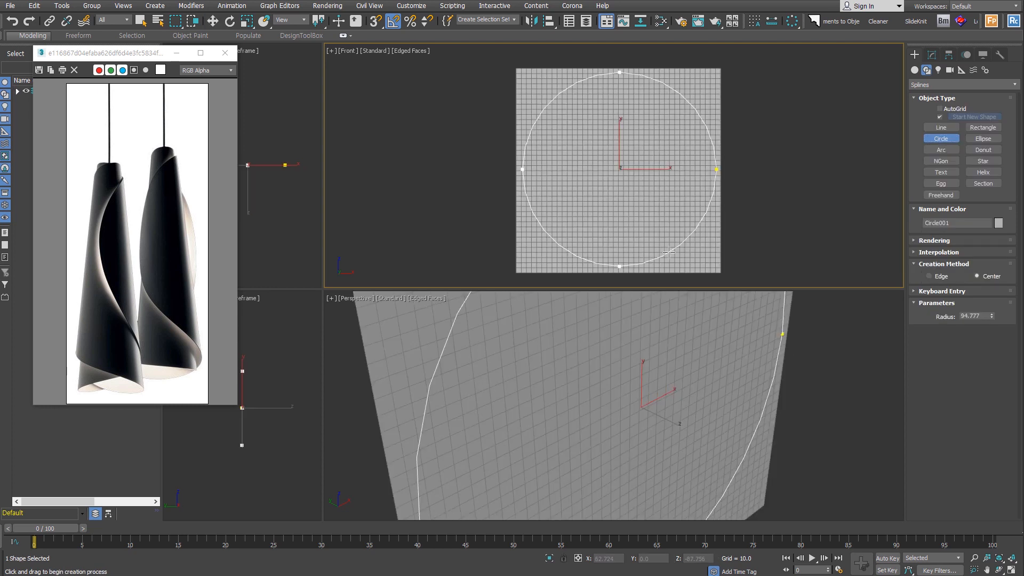
click(961, 253)
drag(968, 265, 949, 260)
Align the circle to the plane, centre to centre, in X and Y position.
key(alt+a)
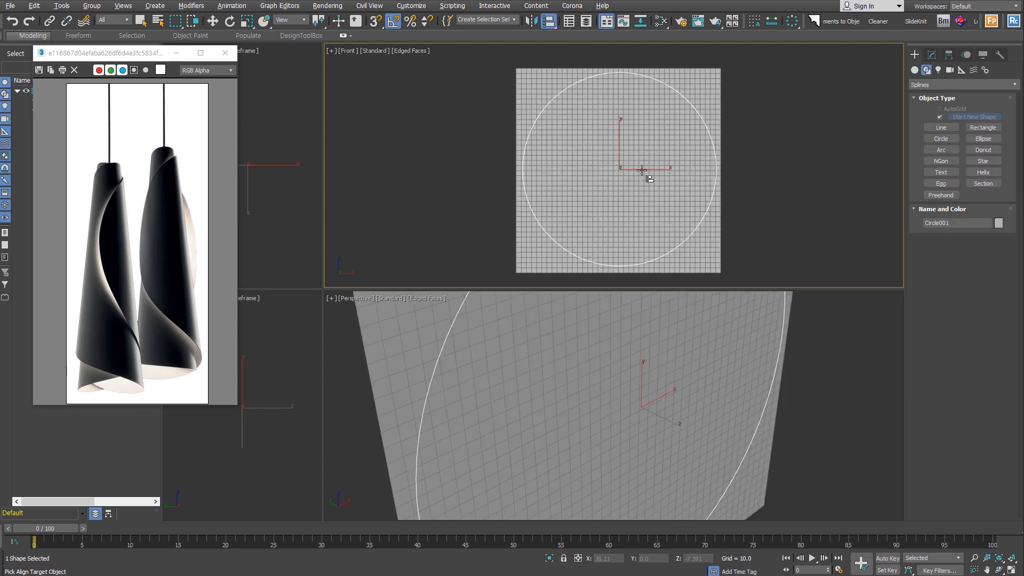
click(642, 169)
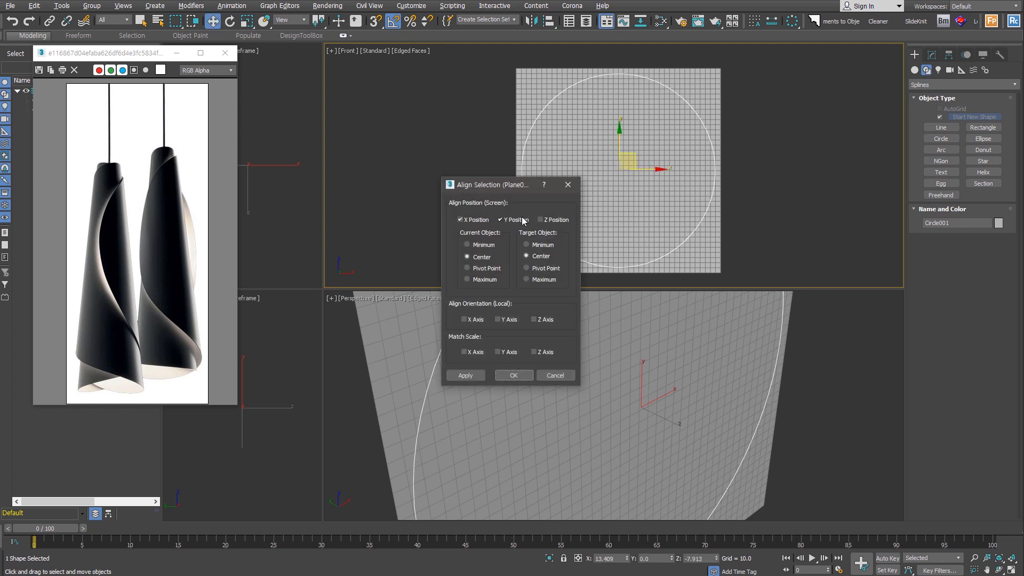
click(514, 375)
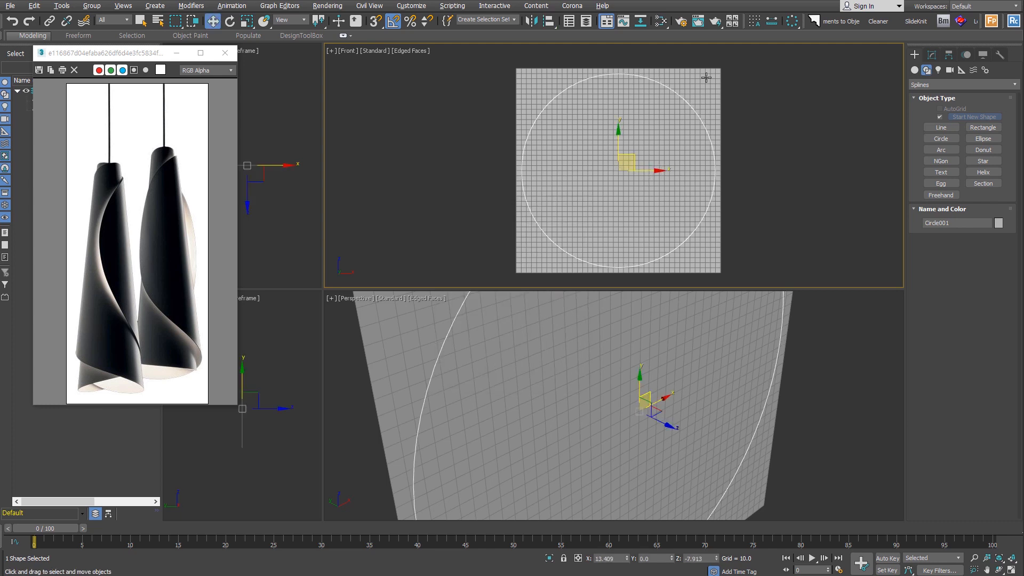
Merge the circle into the gridded plane with ShapeMerge and convert the result to Editable Poly.
click(707, 77)
click(915, 70)
click(926, 85)
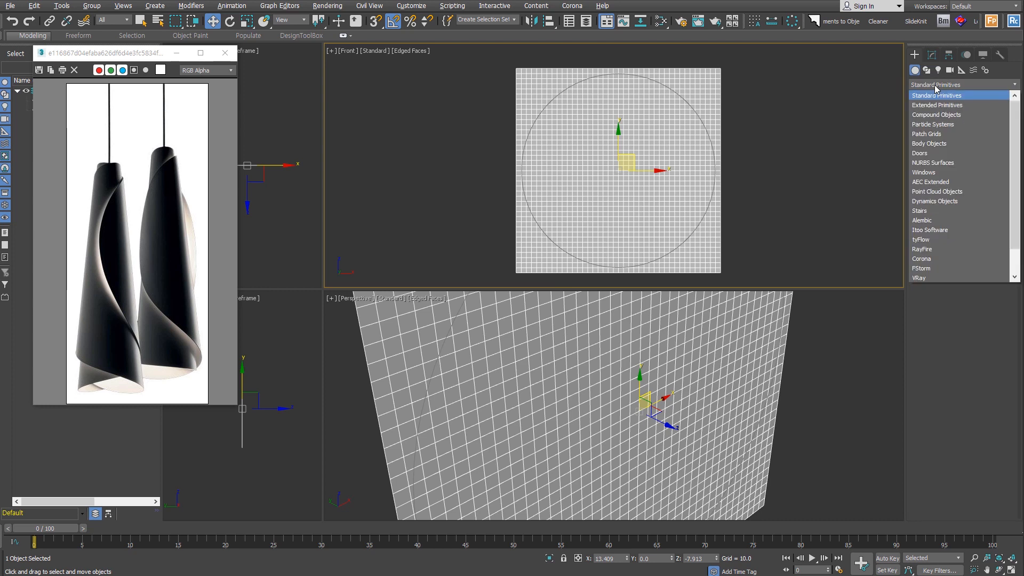
click(934, 117)
click(941, 152)
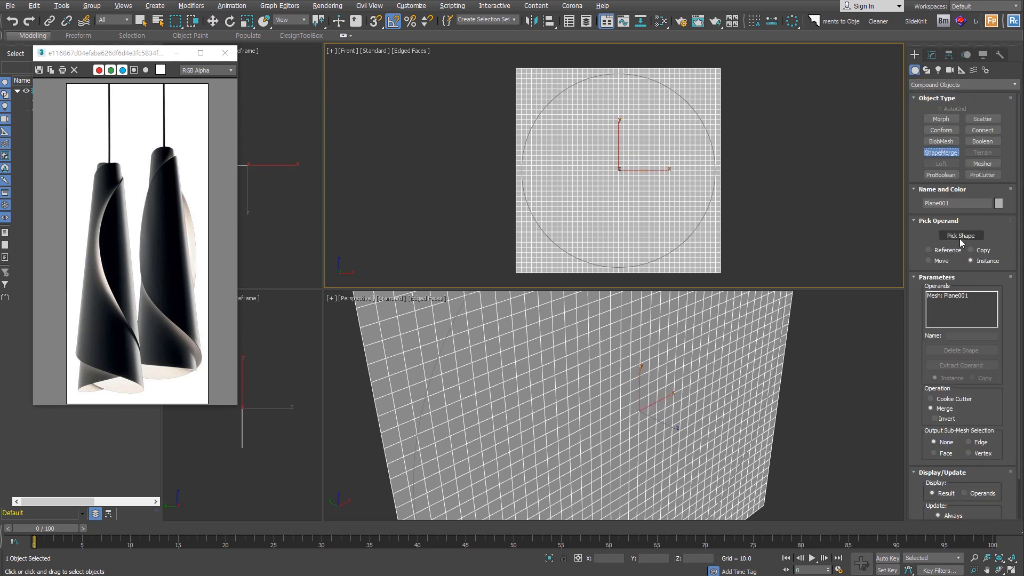
click(960, 236)
click(678, 246)
key(alt+e)
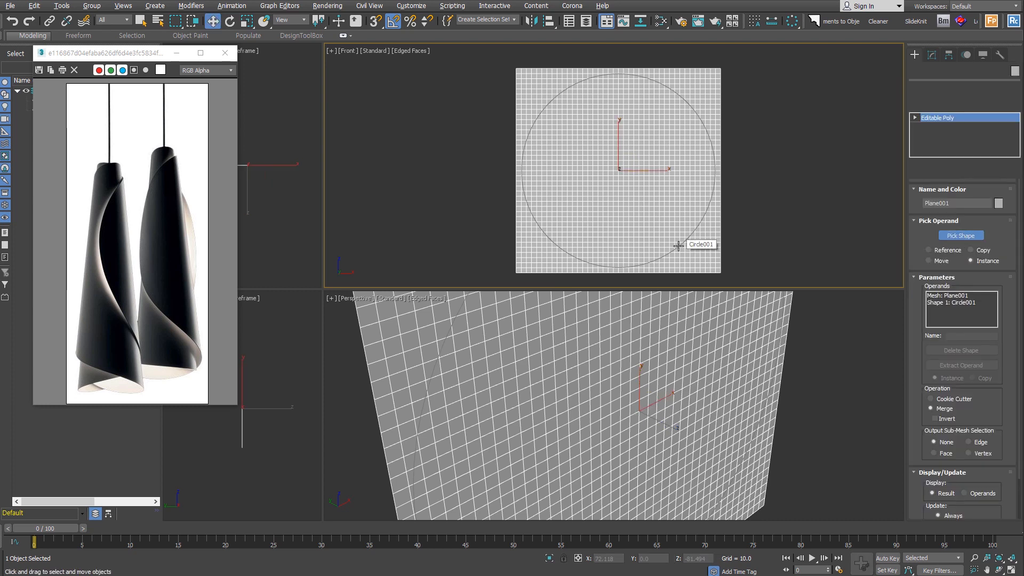
Delete the plane's polygons outside the circle by inverting the polygon selection, keeping only the disc.
click(973, 205)
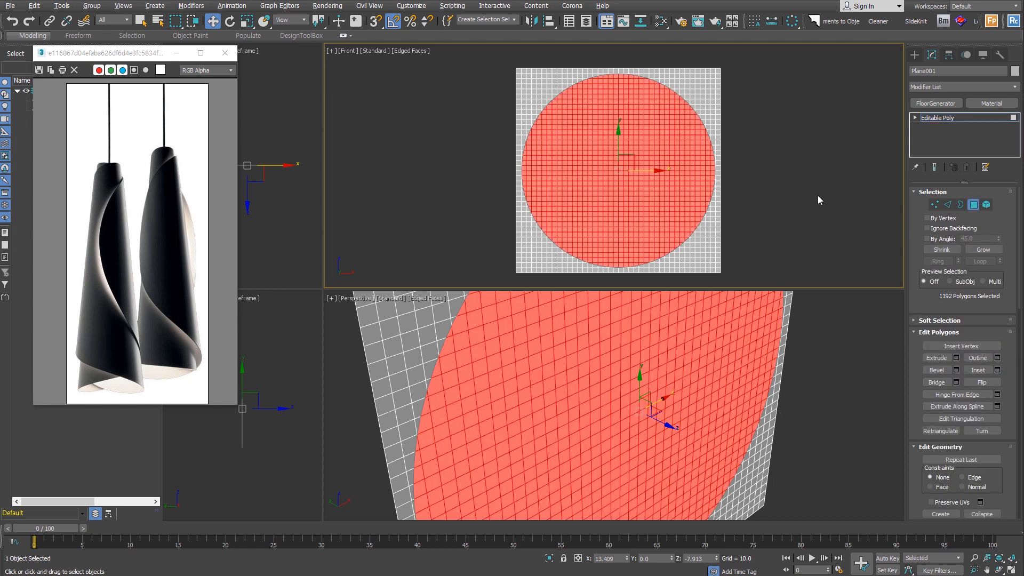
key(ctrl+i)
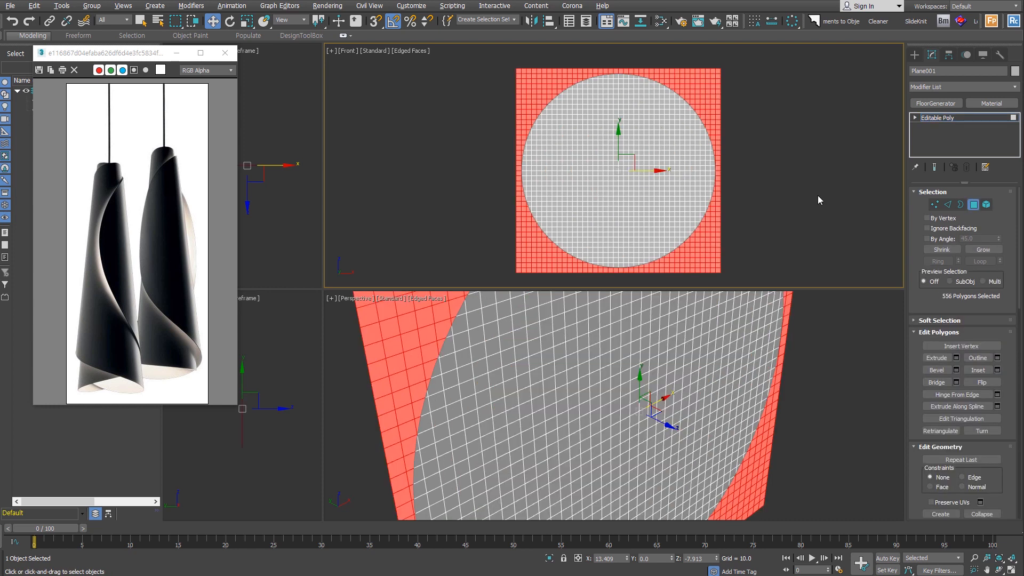
key(Delete)
click(973, 204)
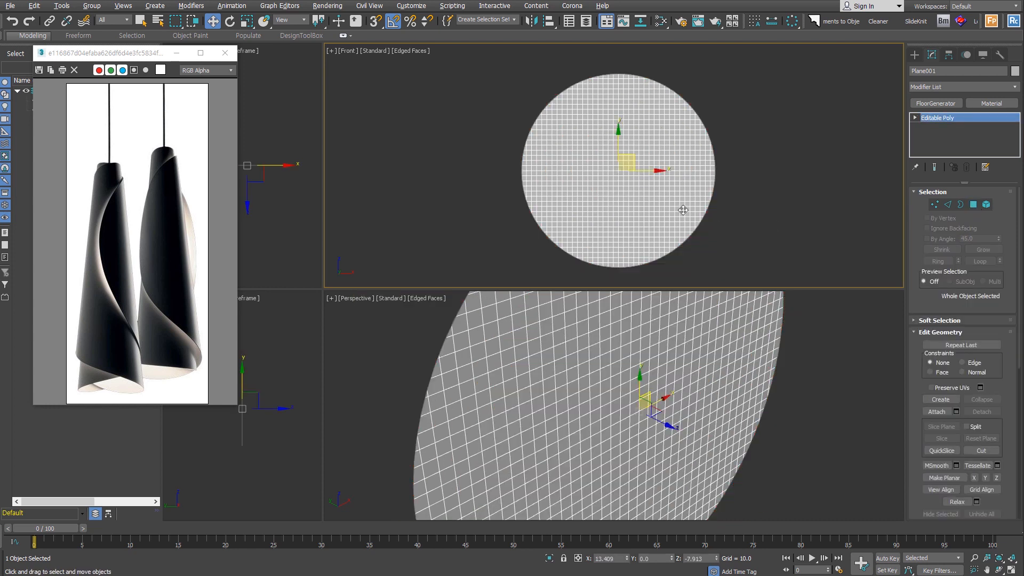
Skew the disc along the X axis by an amount of 9.561 and collapse it to Editable Poly.
middle_drag(655, 182, 594, 171)
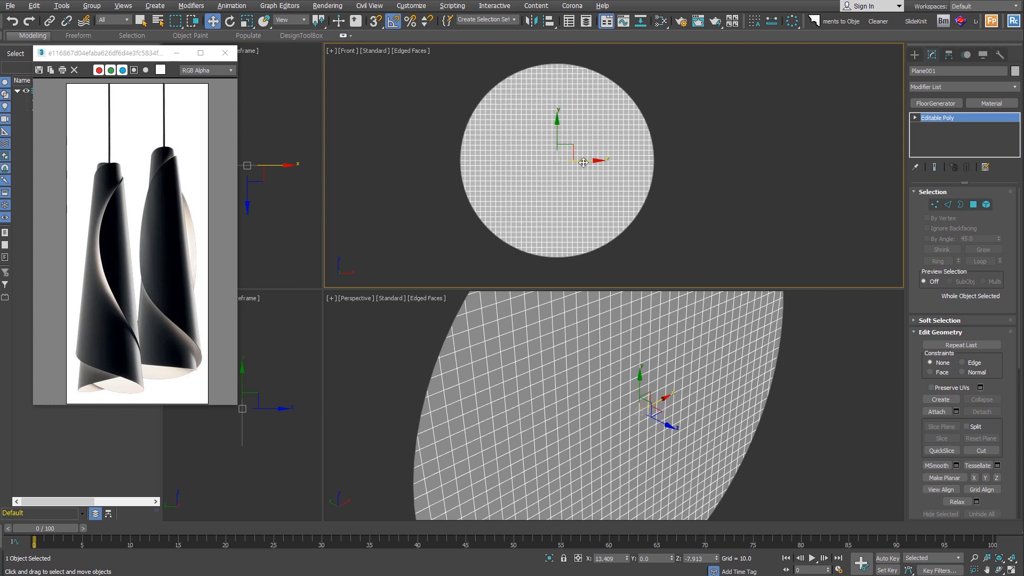
mouse_move(584, 163)
shift+mouse_down()
mouse_move(665, 174)
mouse_move(655, 177)
shift+mouse_up()
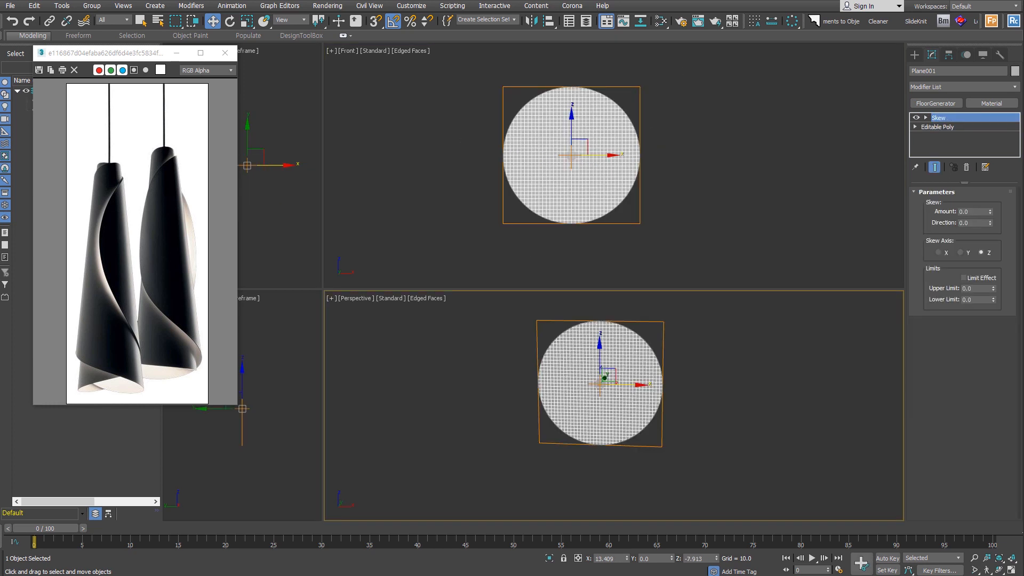
drag(990, 213, 983, 187)
alt+middle_drag(646, 392, 686, 422)
click(960, 252)
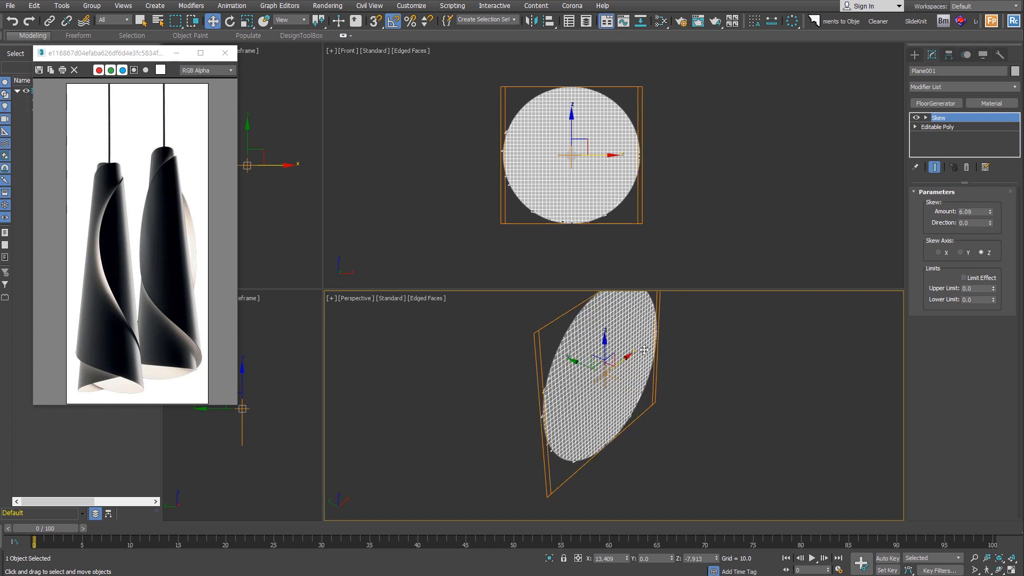
click(938, 252)
middle_click(519, 183)
key(t)
scroll(650, 173, up, 5)
mouse_move(991, 213)
mouse_down()
mouse_move(994, 195)
mouse_move(994, 230)
mouse_up()
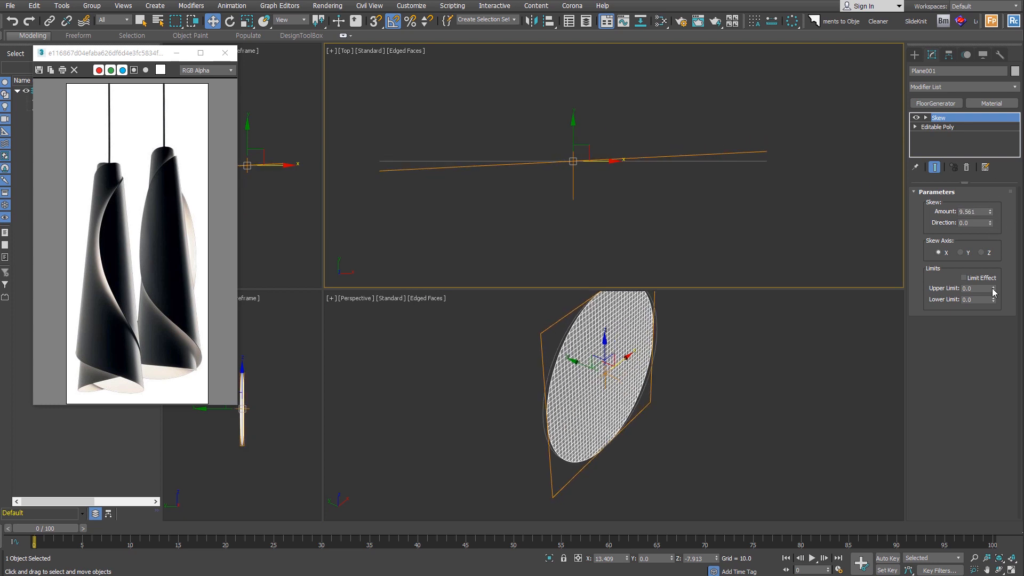
click(565, 398)
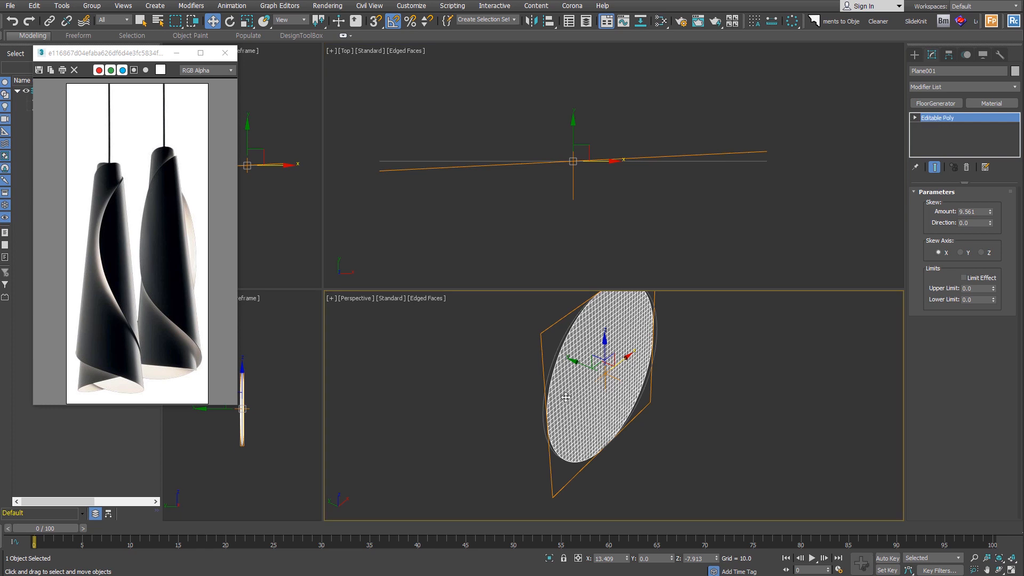
Copy the skewed disc about 62 units along X in the Top viewport and select both discs.
right_click(617, 173)
mouse_move(609, 161)
shift+mouse_down()
mouse_move(788, 159)
mouse_move(736, 160)
shift+mouse_up()
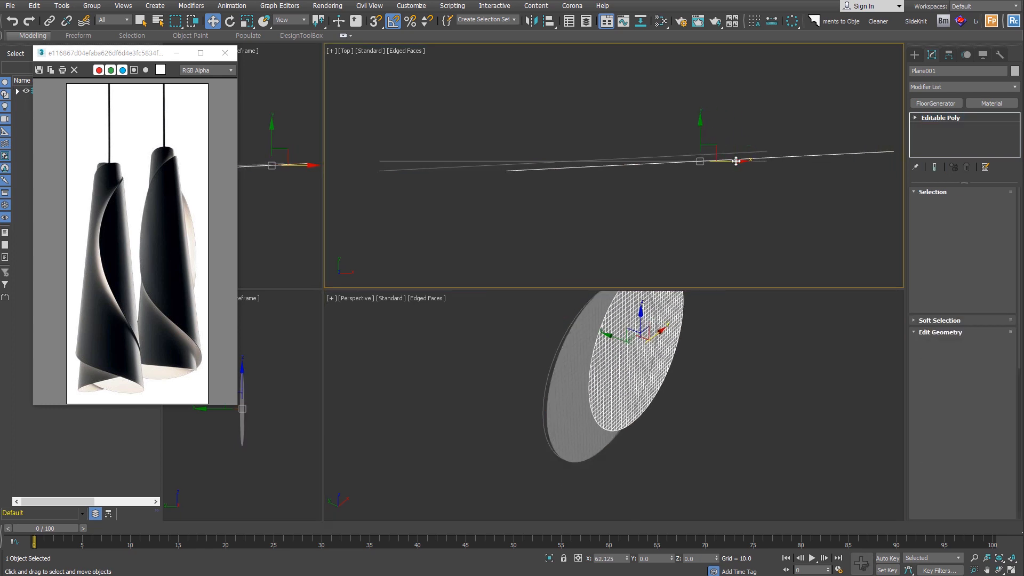
click(514, 335)
ctrl+click(585, 396)
alt+middle_drag(628, 422, 675, 373)
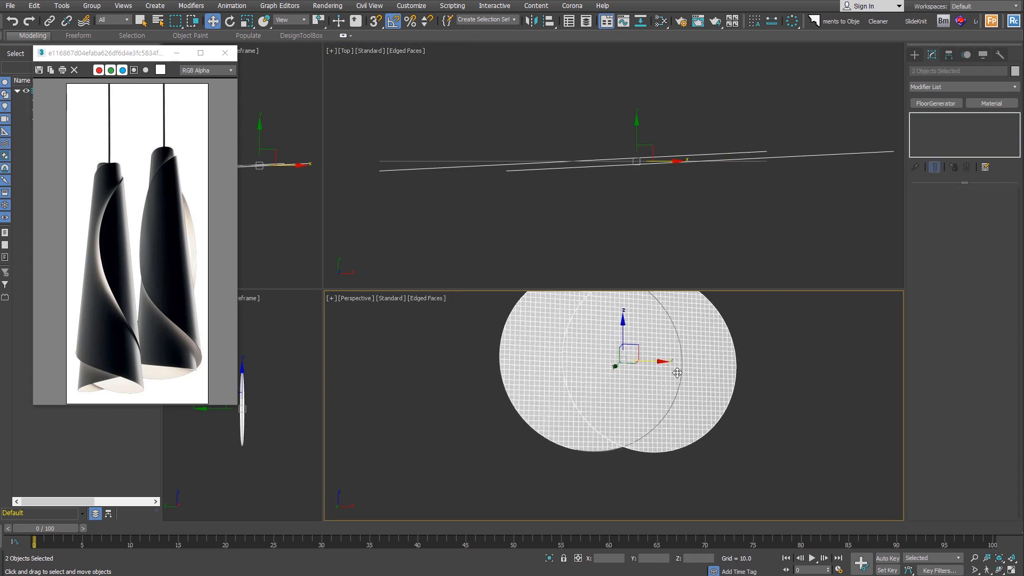
middle_drag(673, 396, 657, 426)
Add a Bend modifier to both discs with an angle of 90, direction -90 and bend axis X.
click(972, 87)
key(b)
scroll(983, 180, down, 2)
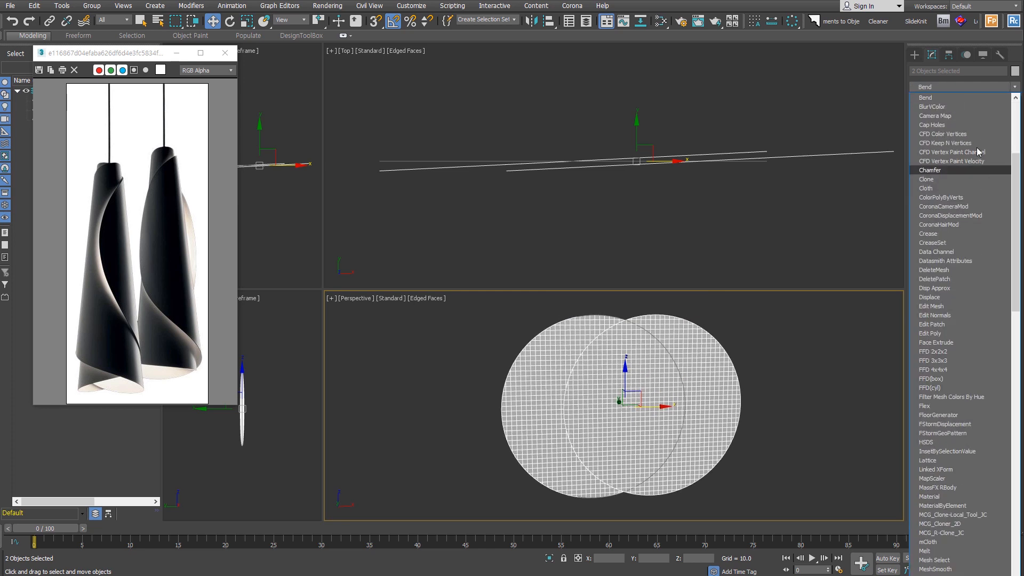
click(958, 98)
text(90)
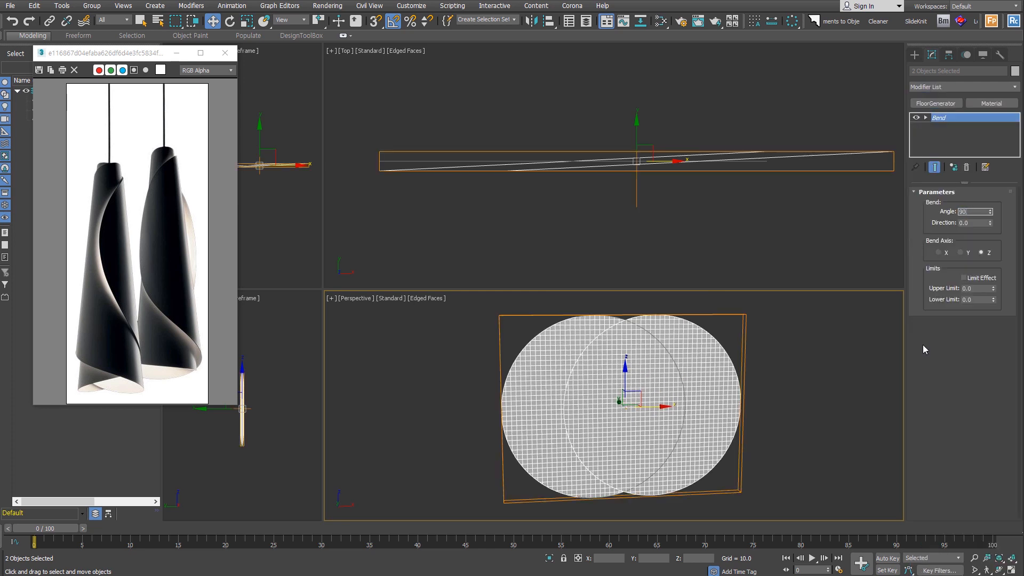
click(939, 252)
click(984, 252)
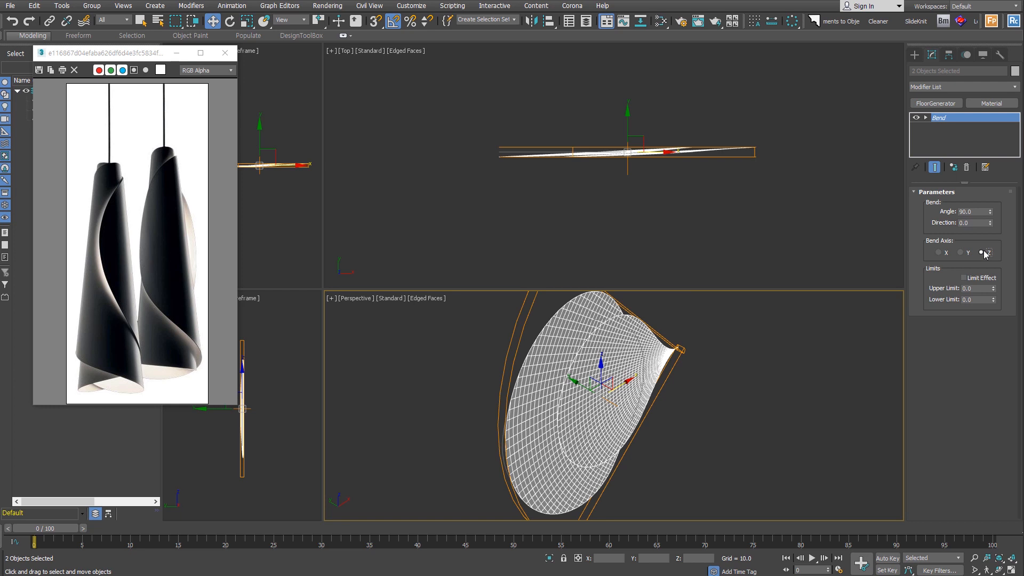
click(939, 252)
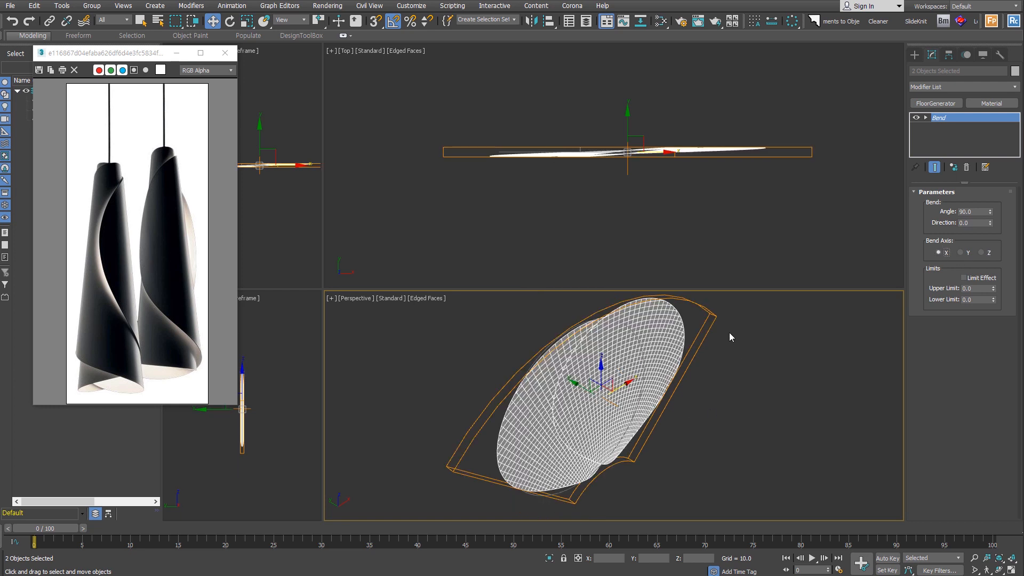
click(968, 223)
text(-90)
key(Return)
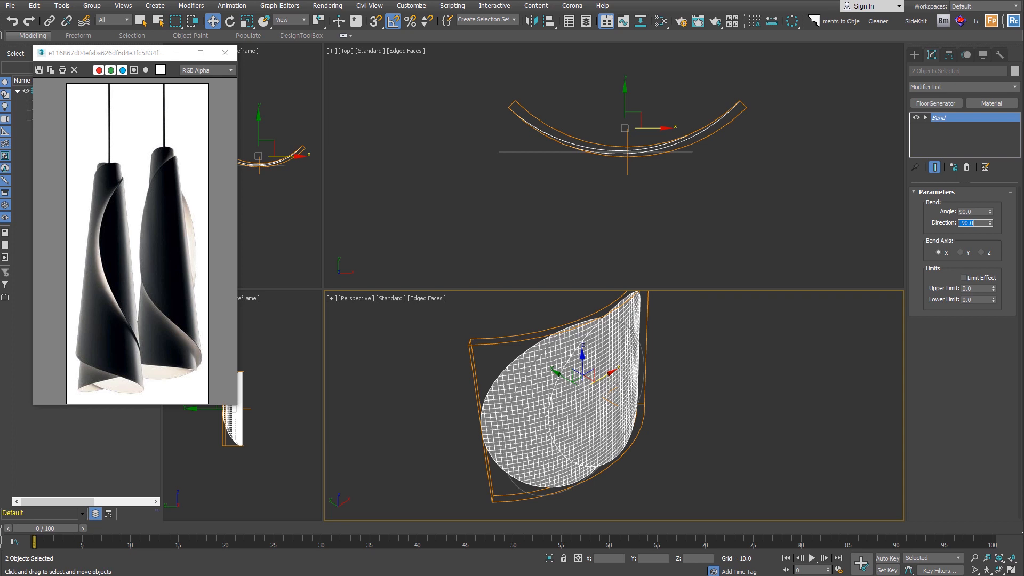
Increase the bend angle until the two overlapping discs roll into a closed tube.
mouse_move(636, 468)
alt+middle_down()
mouse_move(530, 457)
mouse_move(522, 469)
mouse_move(628, 467)
alt+middle_up()
drag(990, 212, 970, 217)
alt+middle_drag(800, 304, 789, 404)
mouse_move(990, 211)
mouse_down()
mouse_move(983, 238)
mouse_move(985, 203)
mouse_up()
middle_drag(741, 420, 743, 440)
Add an FFD 2x2x2 modifier to the rolled discs and scale down its upper control points to taper the tube.
key(alt+f)
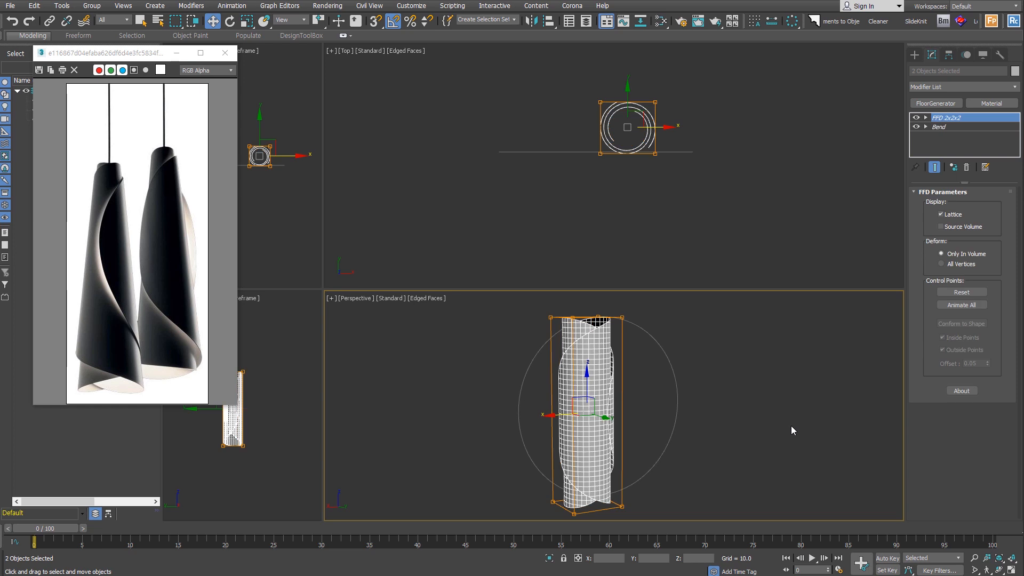
key(1)
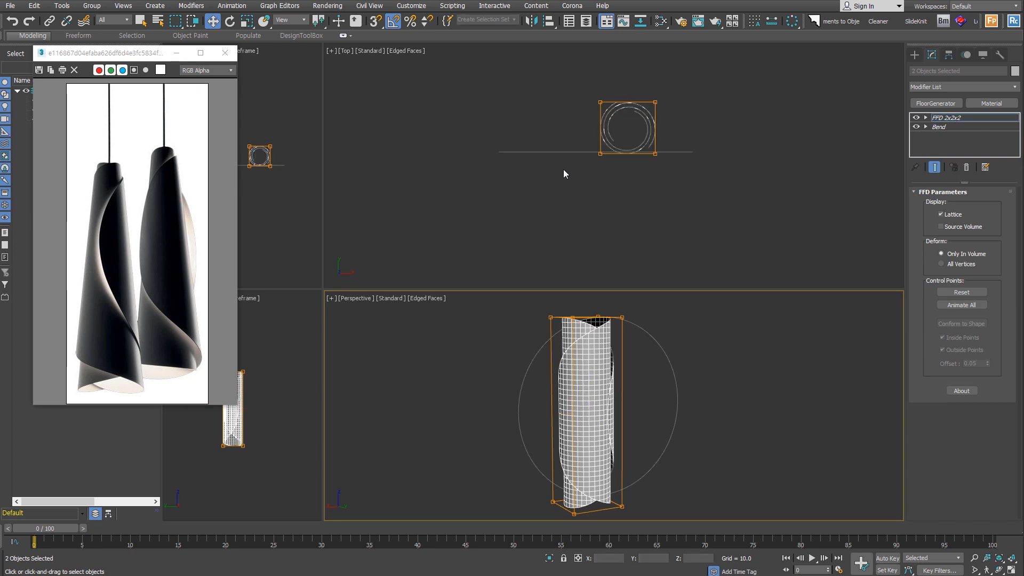
drag(690, 342, 528, 306)
middle_drag(587, 309, 592, 336)
right_click(592, 336)
click(610, 368)
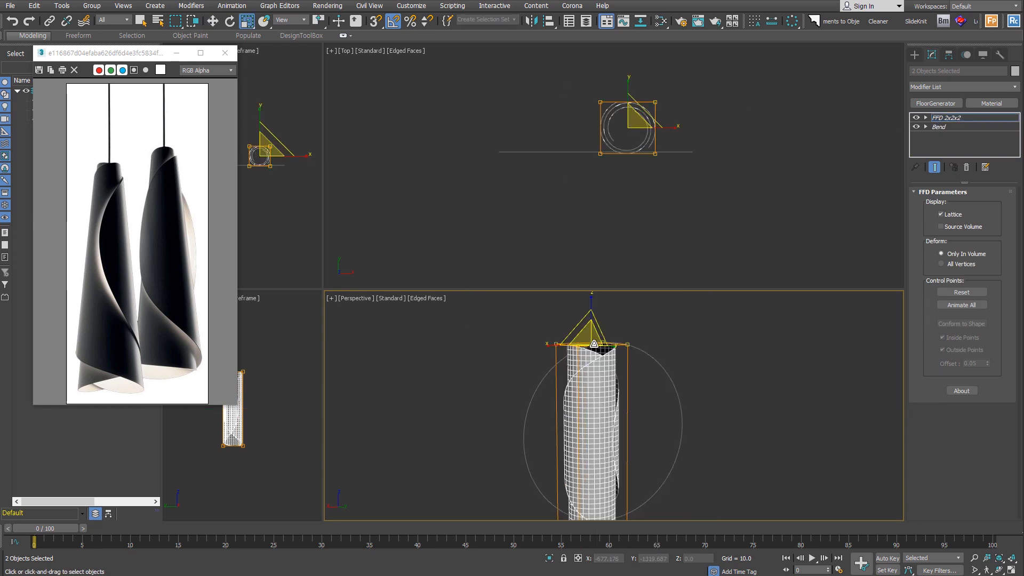
drag(592, 341, 602, 412)
middle_drag(686, 451, 713, 476)
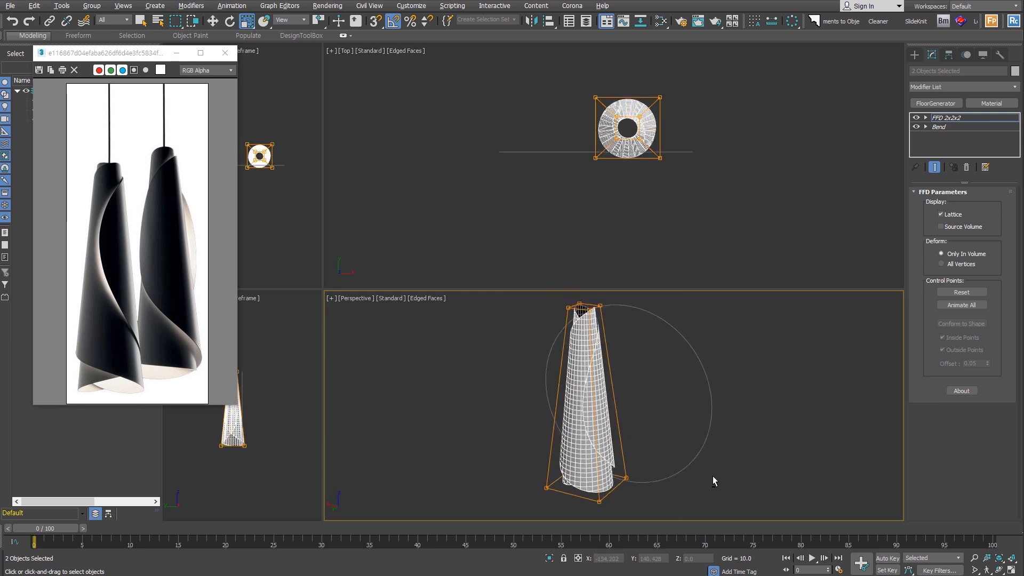